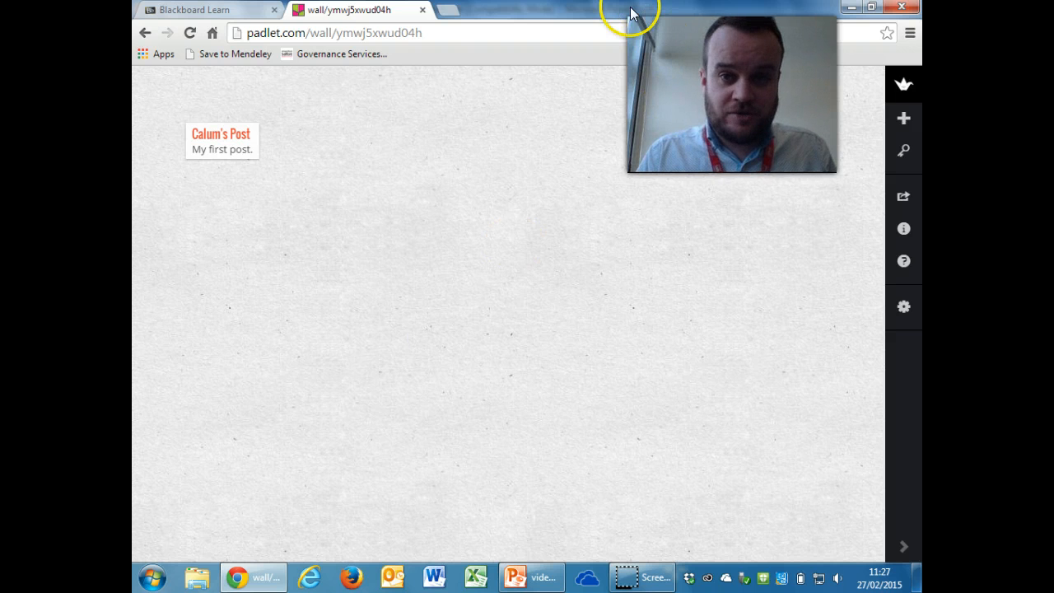
- Detach a new tab into a second window on the right and move the Padlet wall left
left_click(447, 10)
left_click_drag(508, 17, 478, 137)
left_click_drag(565, 12, 920, 80)
left_click(494, 15)
left_click_drag(578, 17, 132, 62)
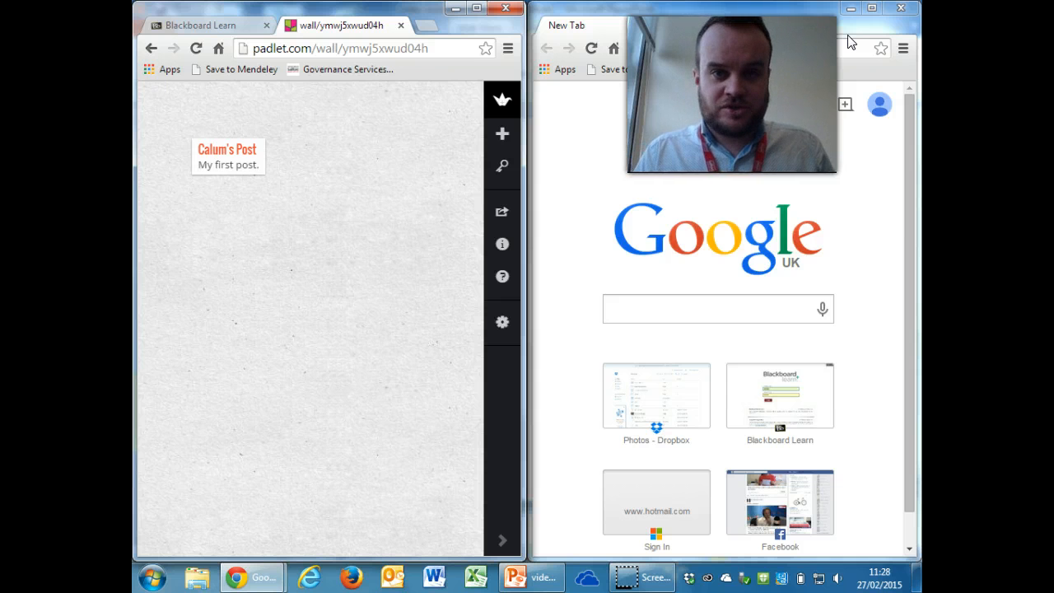
- Copy the wall's web address and load it in the right-hand window
left_click(404, 47)
right_click(372, 48)
left_click(393, 103)
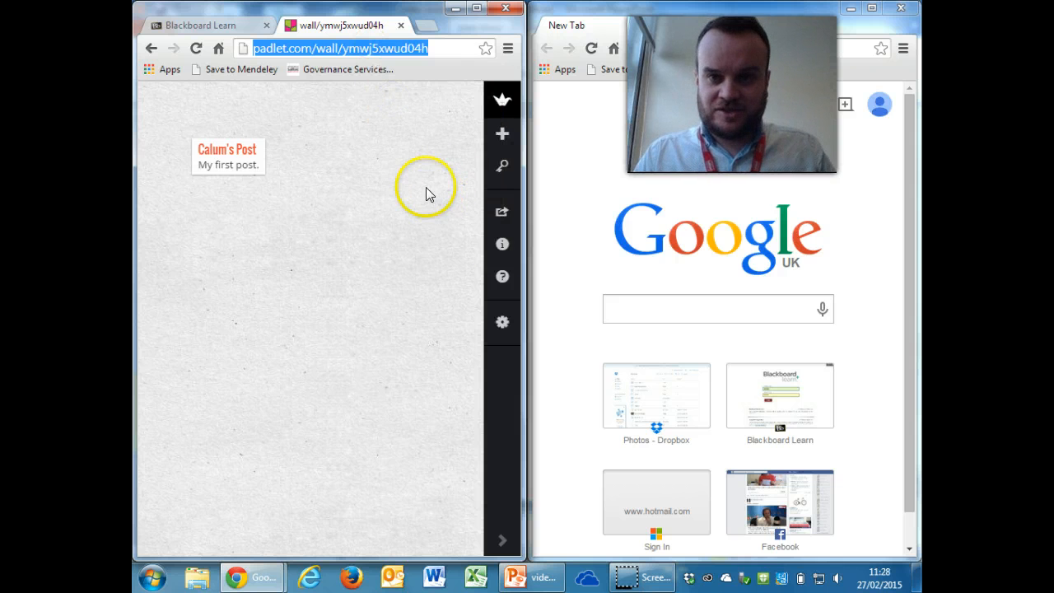
right_click(678, 49)
left_click(725, 124)
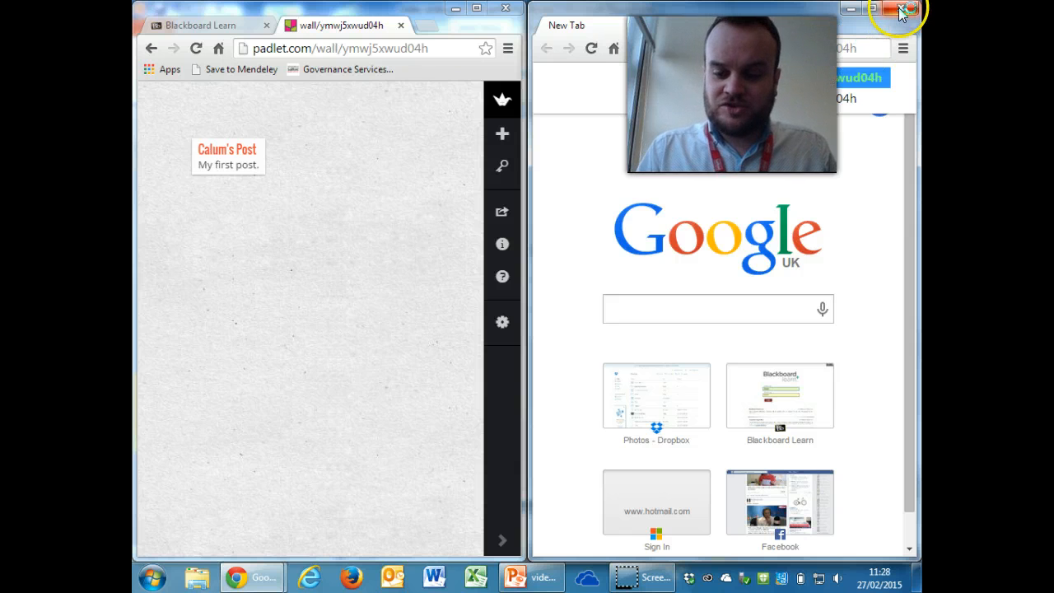
key("Return")
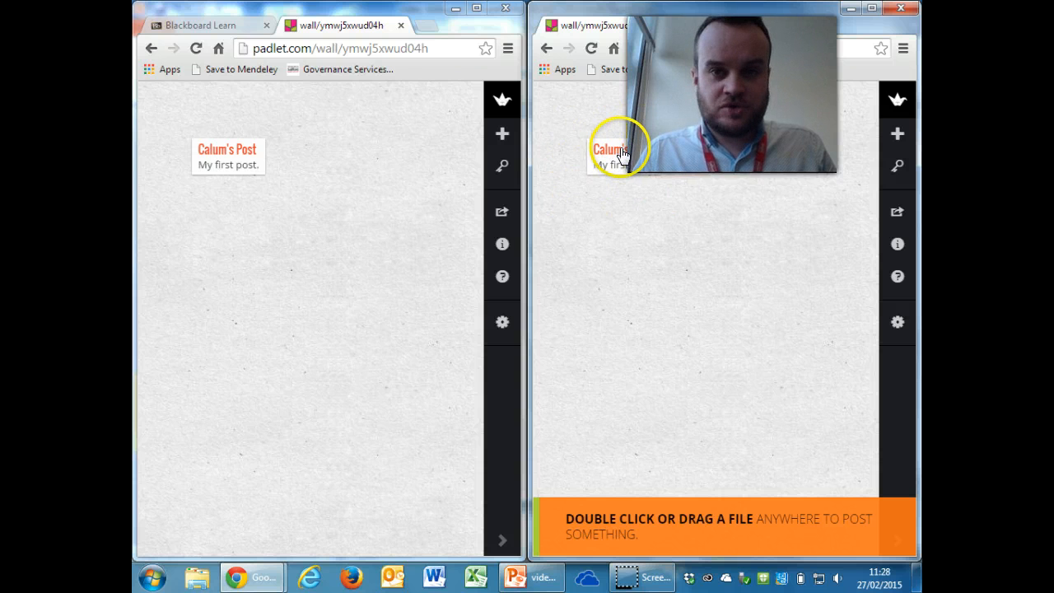
- Create a new post titled '2nd post' on the left wall
double_click(284, 241)
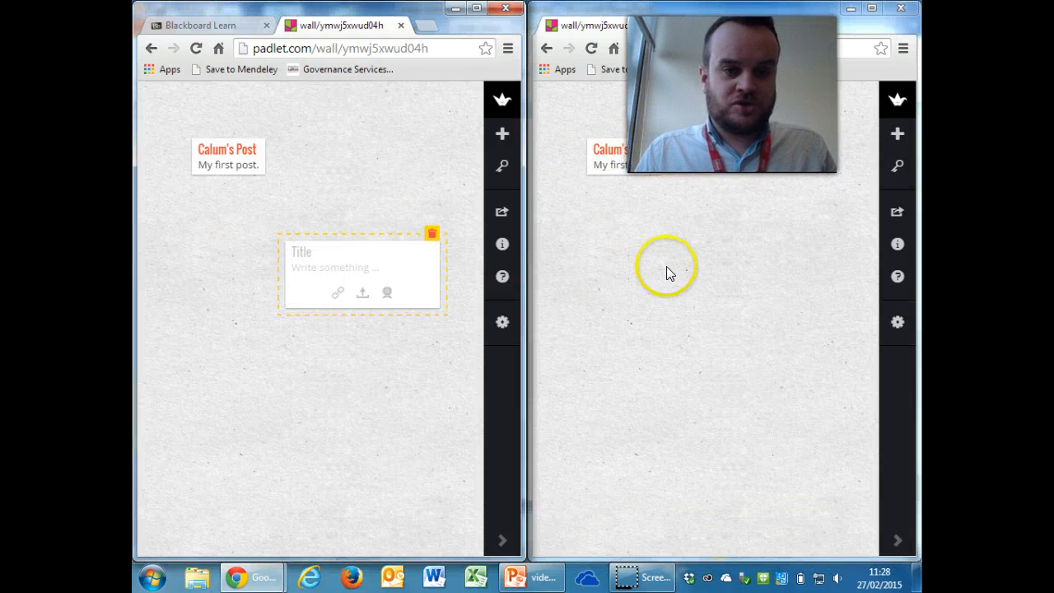
type("2nd post")
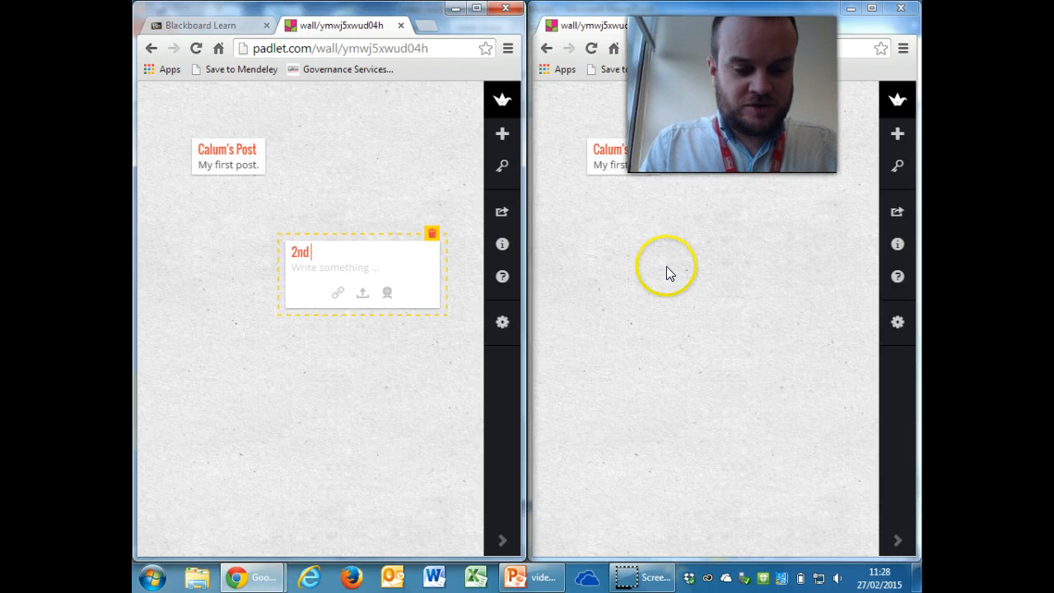
left_click(295, 393)
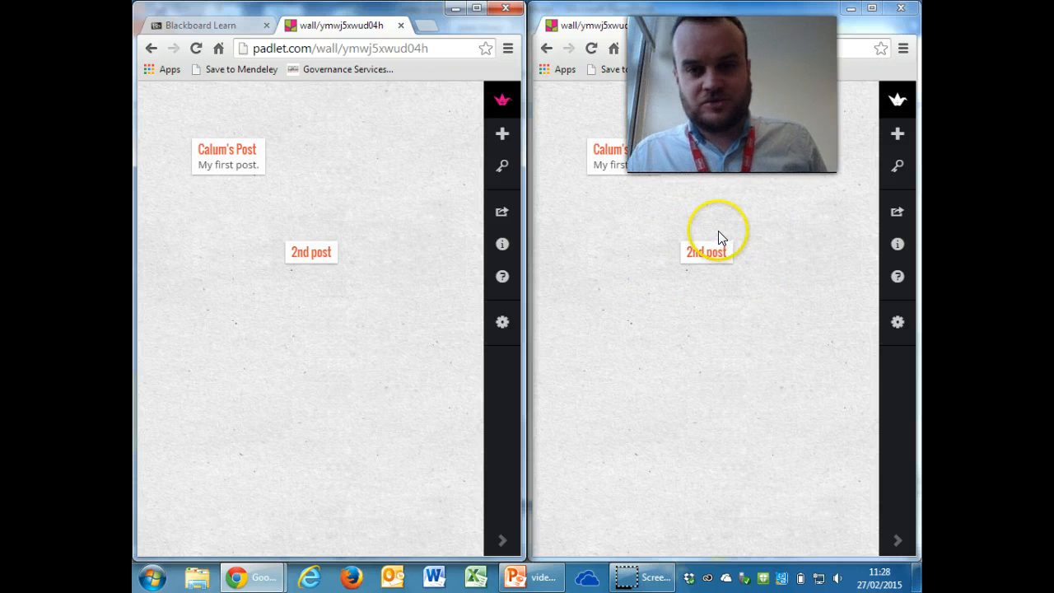
- In the right window, give the 2nd post the body text 'Great post.'
mouse_move(684, 264)
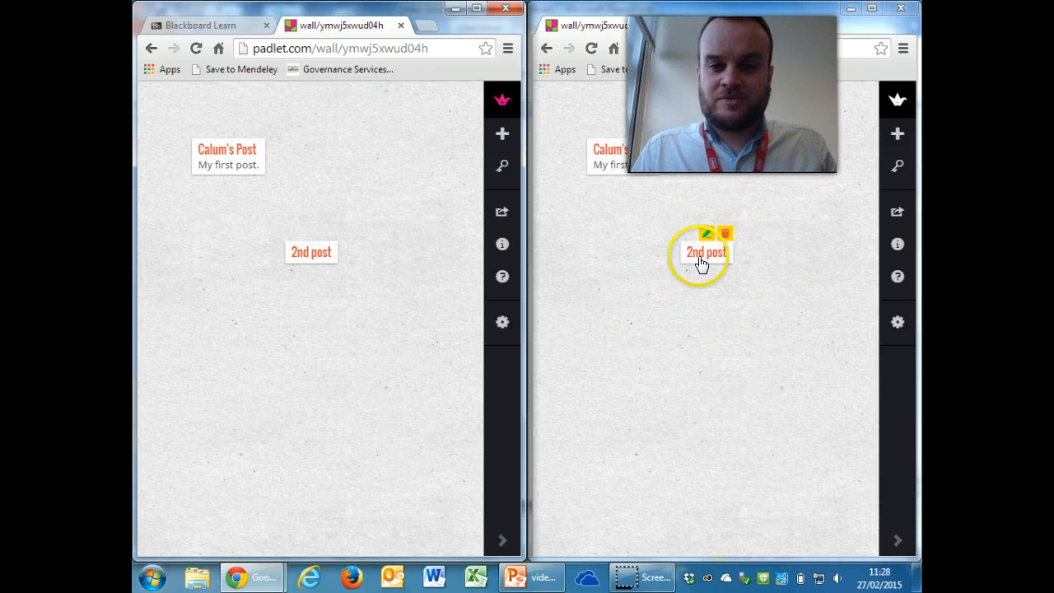
left_click(702, 261)
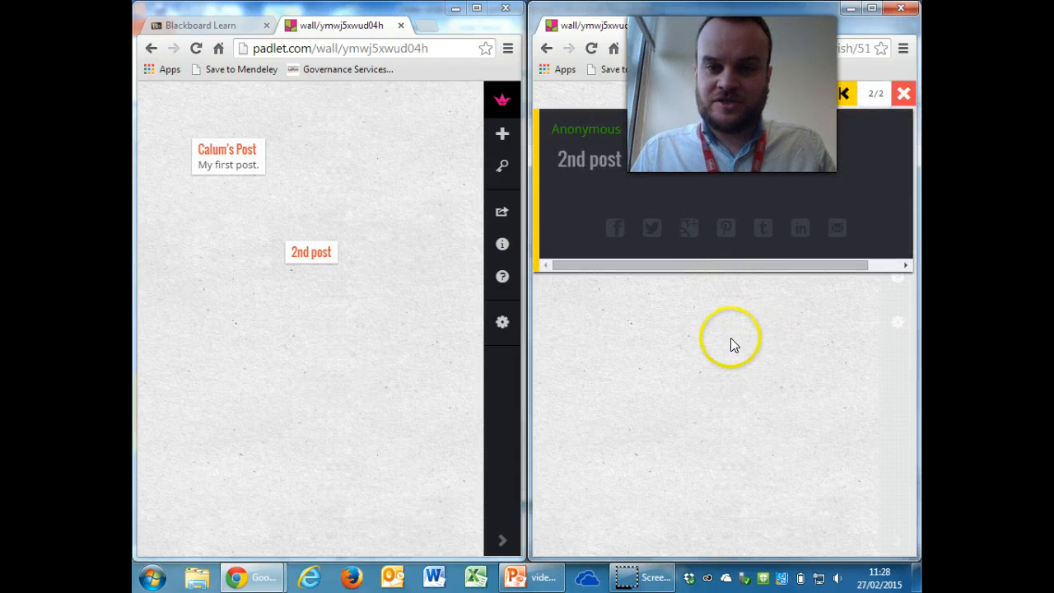
left_click(670, 379)
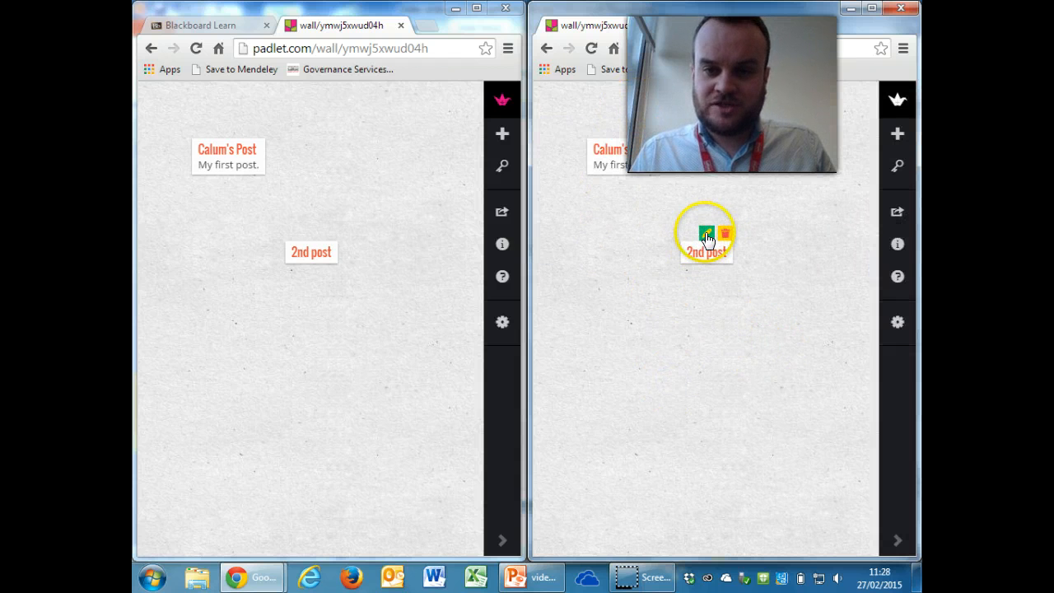
left_click(706, 236)
left_click(711, 278)
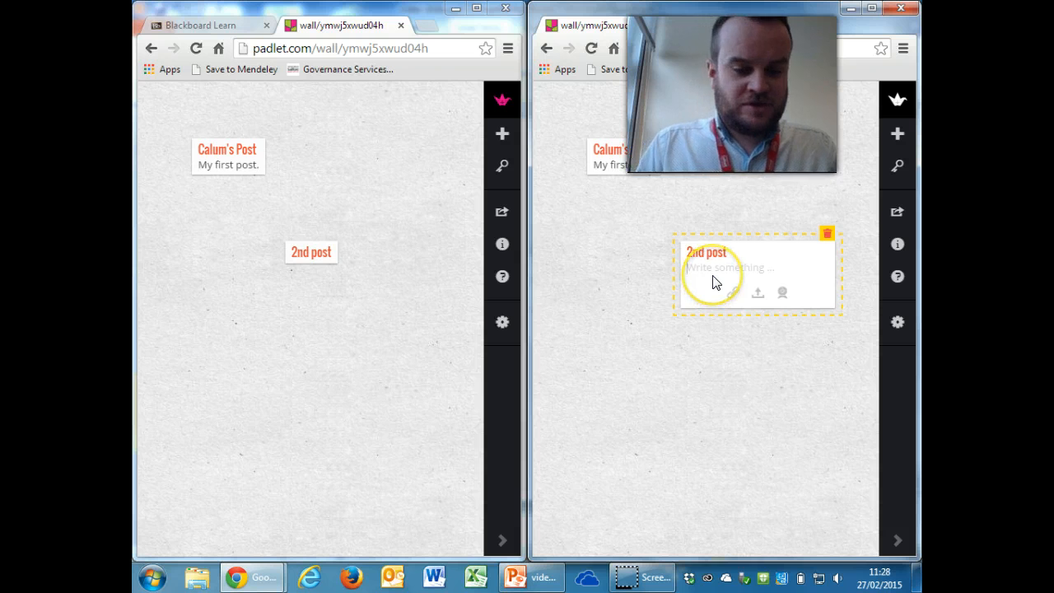
type("Great post.")
left_click(755, 370)
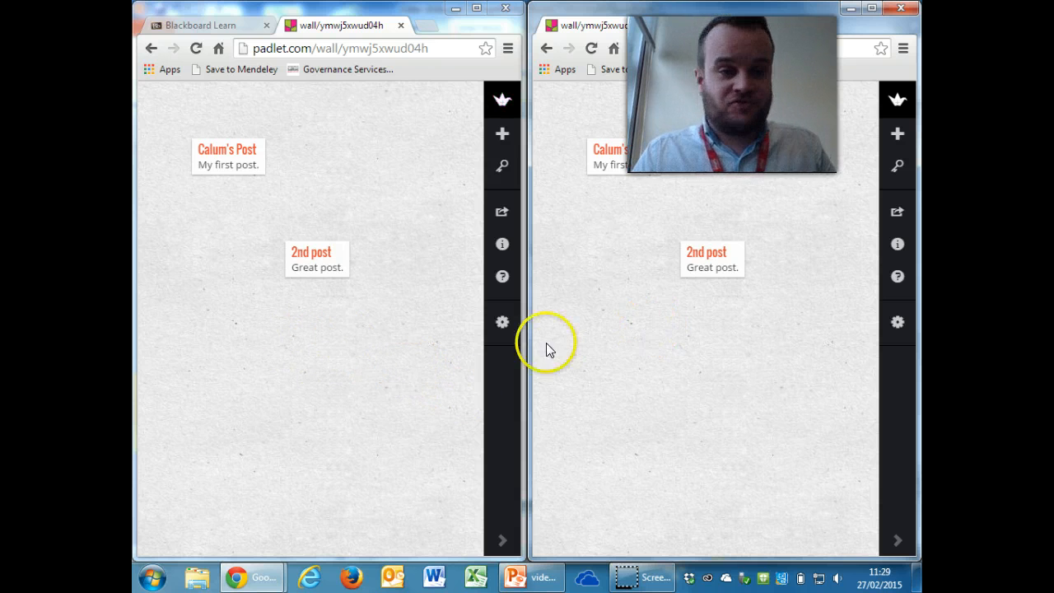
- Start a new post on the wall and open Google Maps in a new tab
double_click(205, 350)
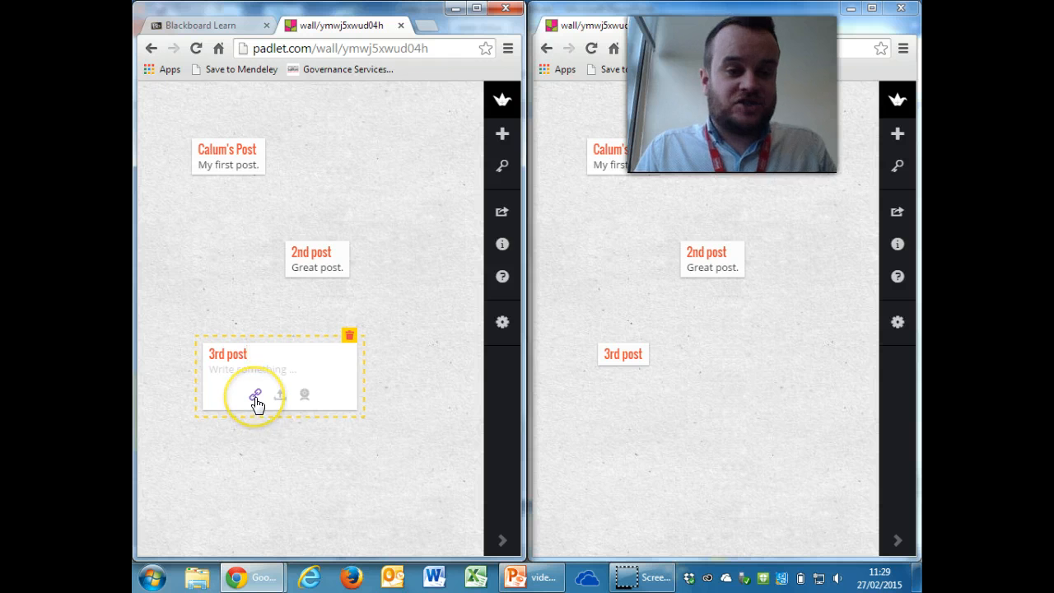
left_click(429, 26)
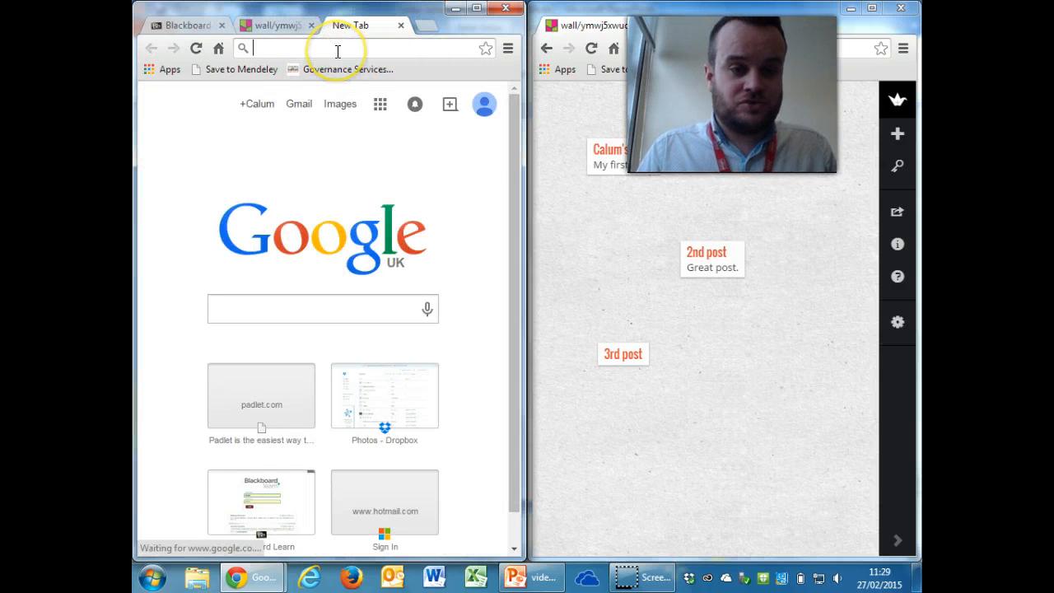
type("google")
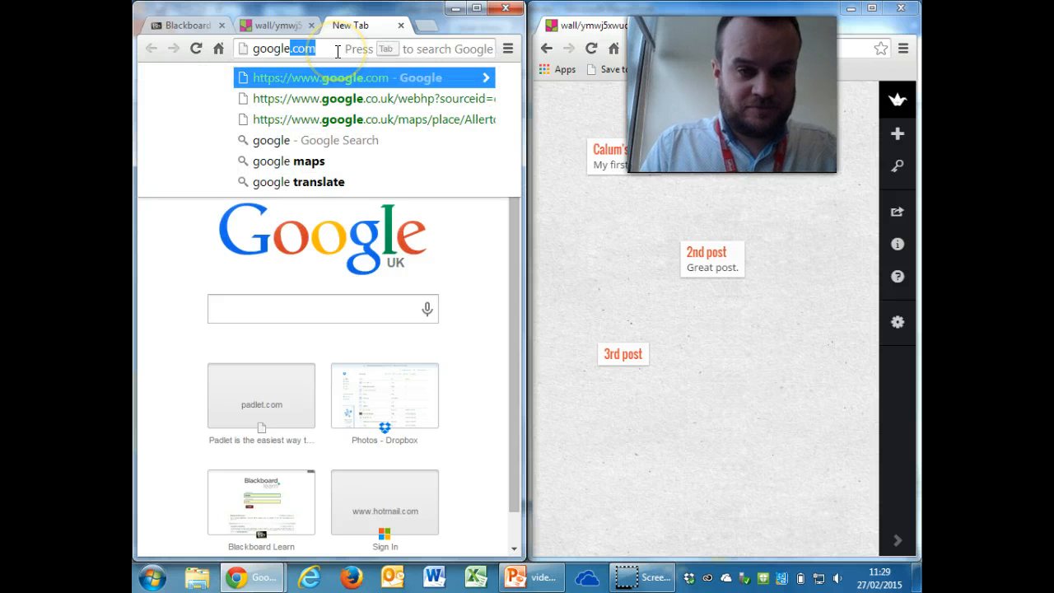
type(" maps")
key("Return")
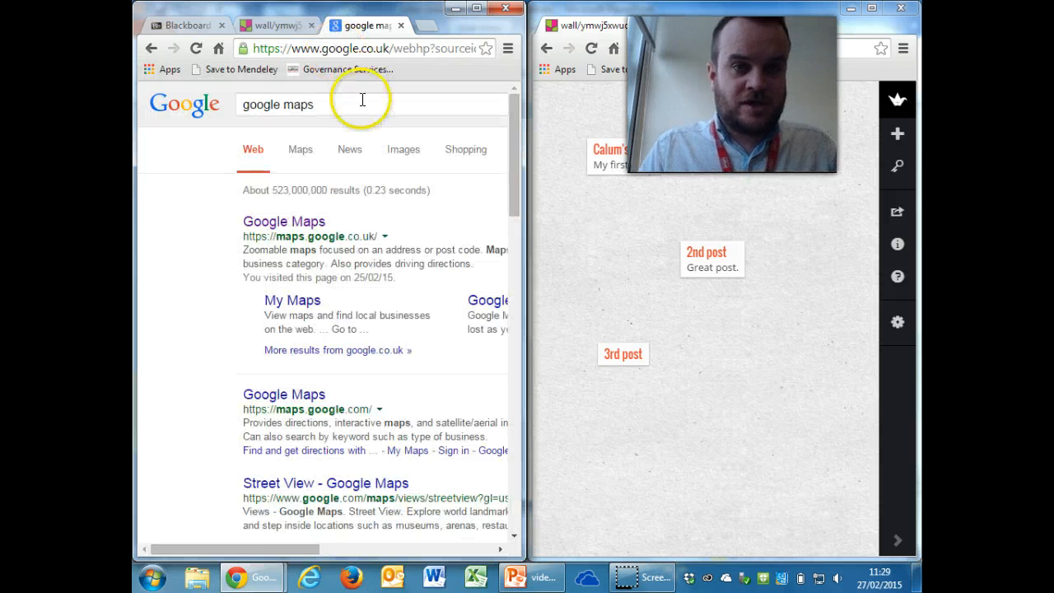
left_click(304, 223)
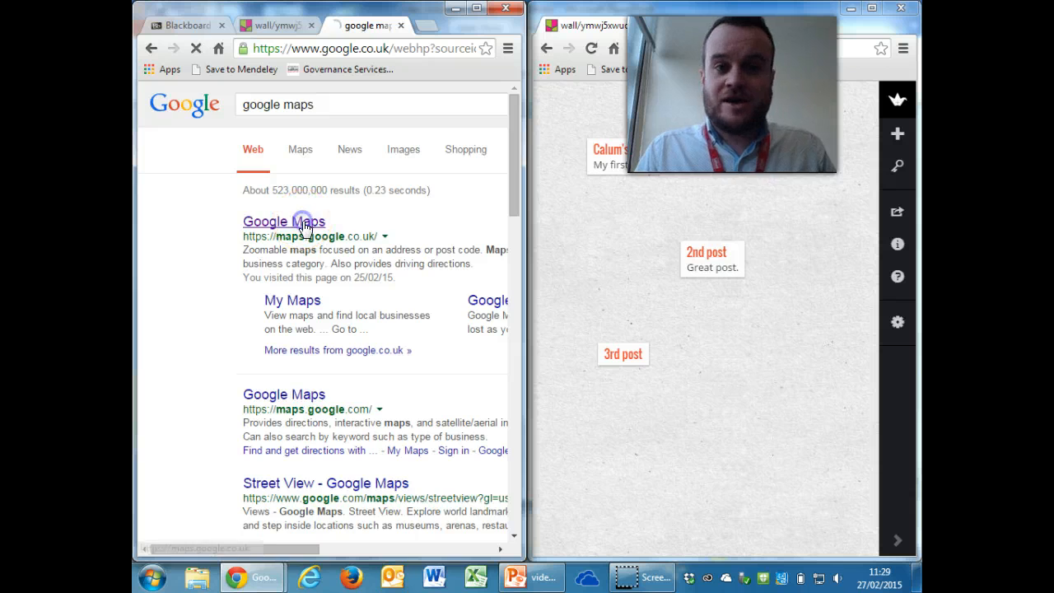
- Search Google Maps for Salford and copy the map's web address
left_click(283, 102)
type("s")
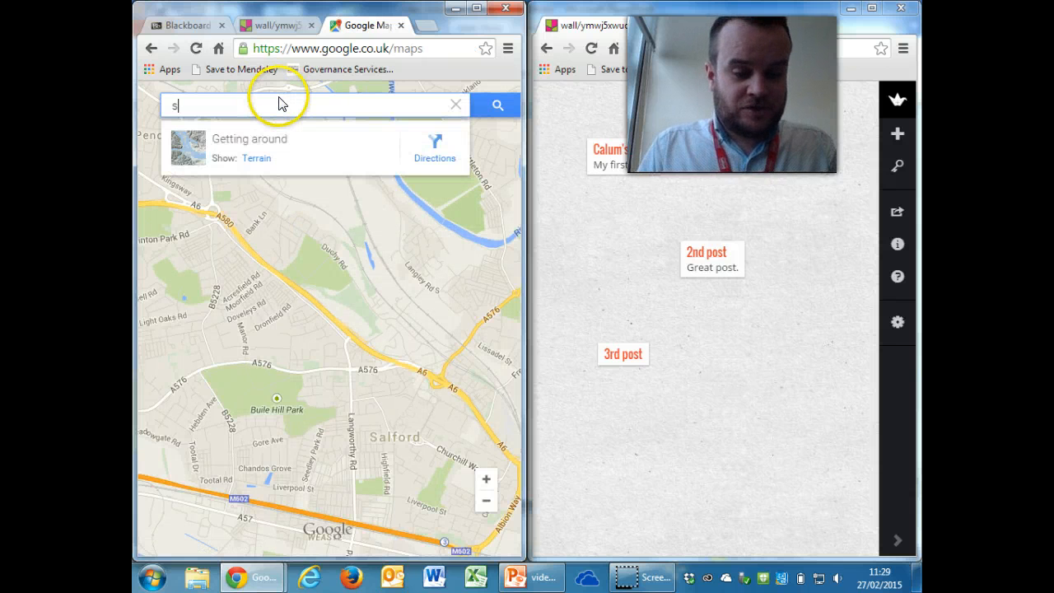
type("alford")
key("Return")
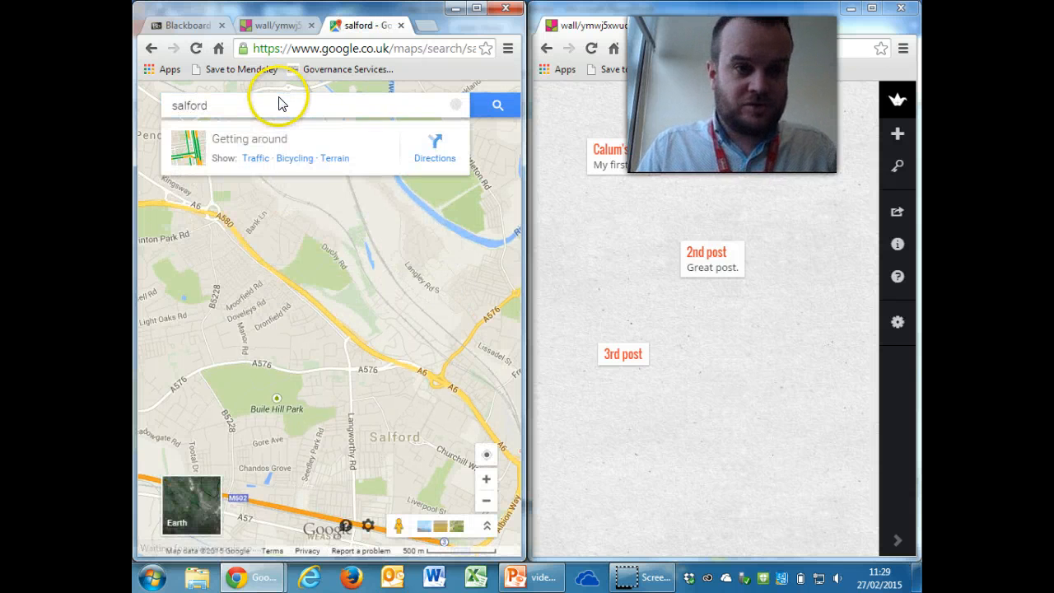
left_click(343, 49)
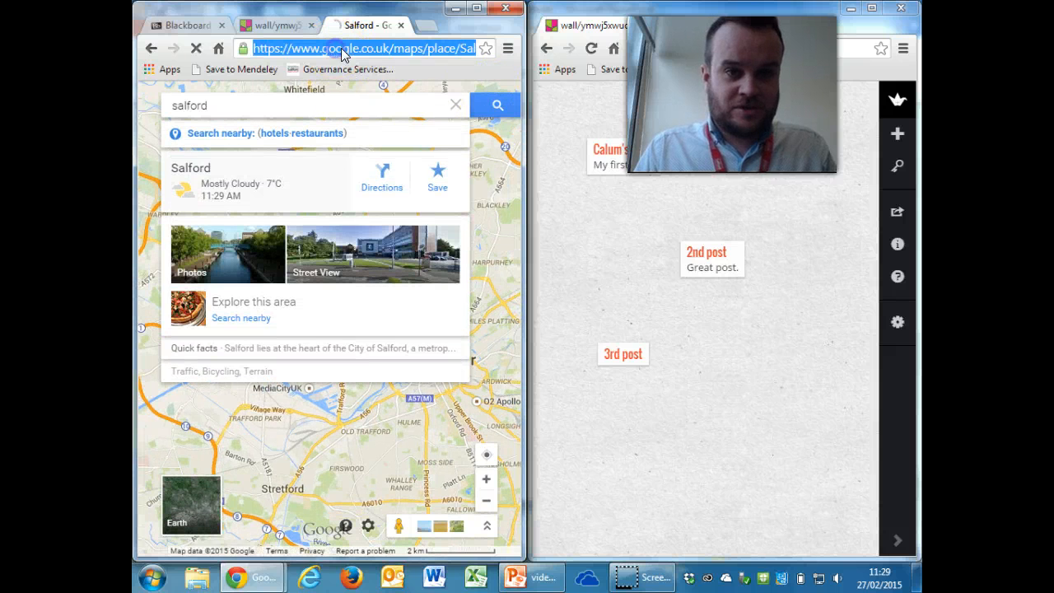
right_click(343, 53)
left_click(382, 104)
left_click(270, 25)
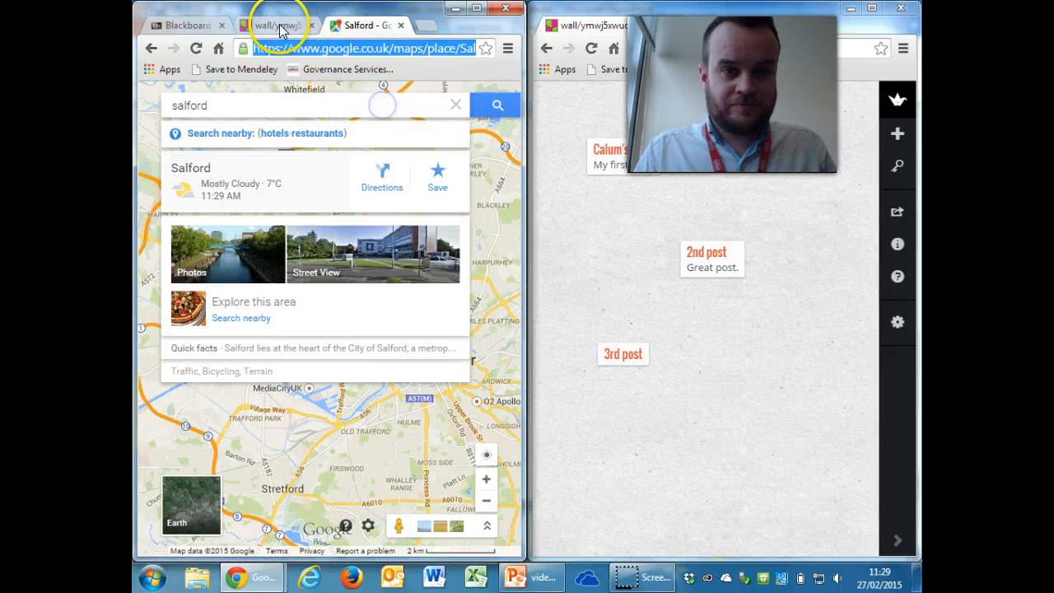
- Attach the pasted Salford map link to the 3rd post, then start a 4th post
left_click(256, 396)
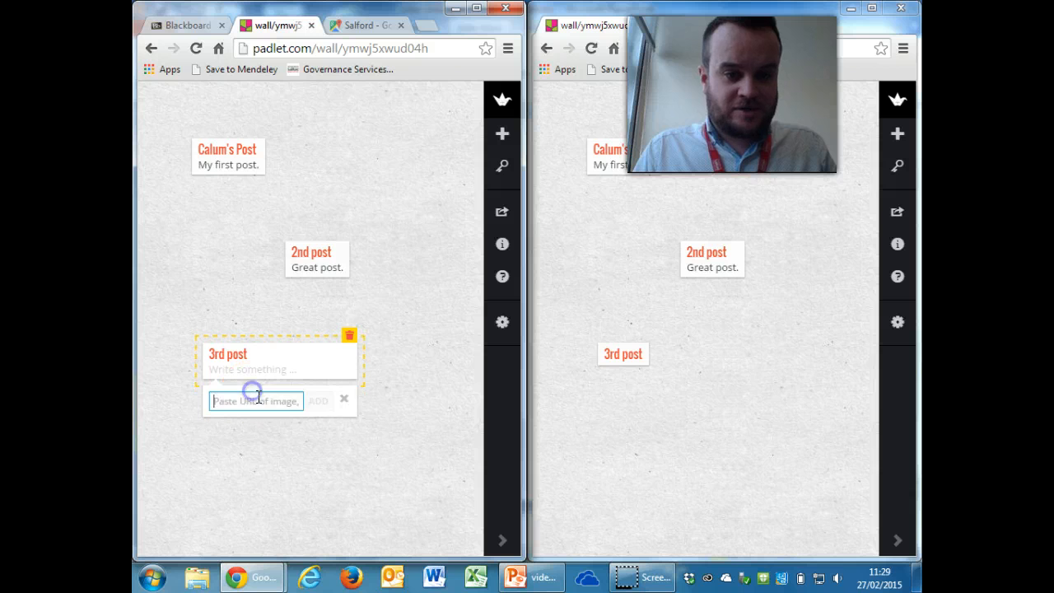
right_click(256, 402)
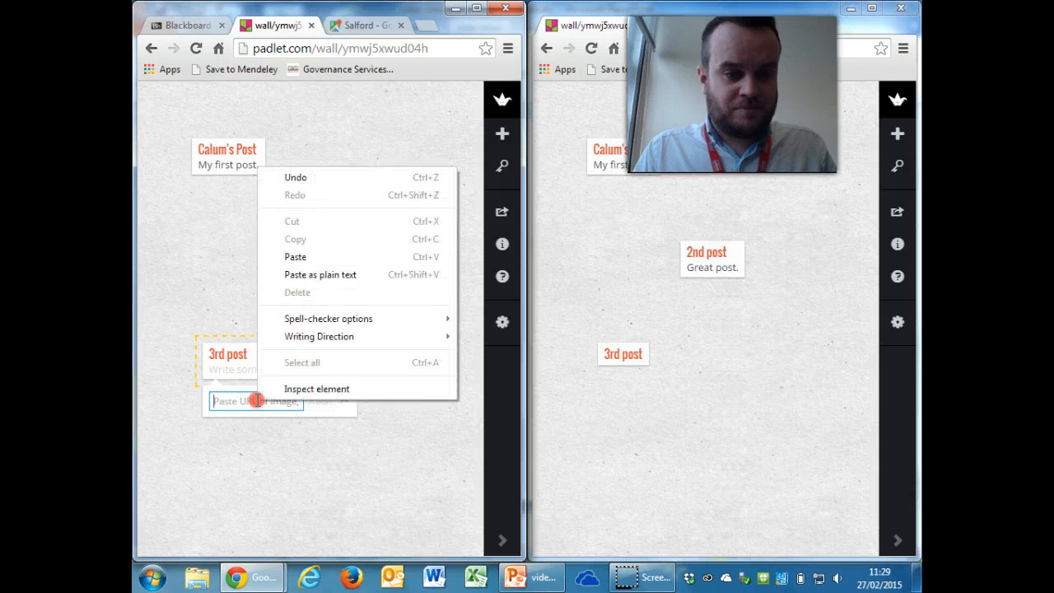
left_click(323, 257)
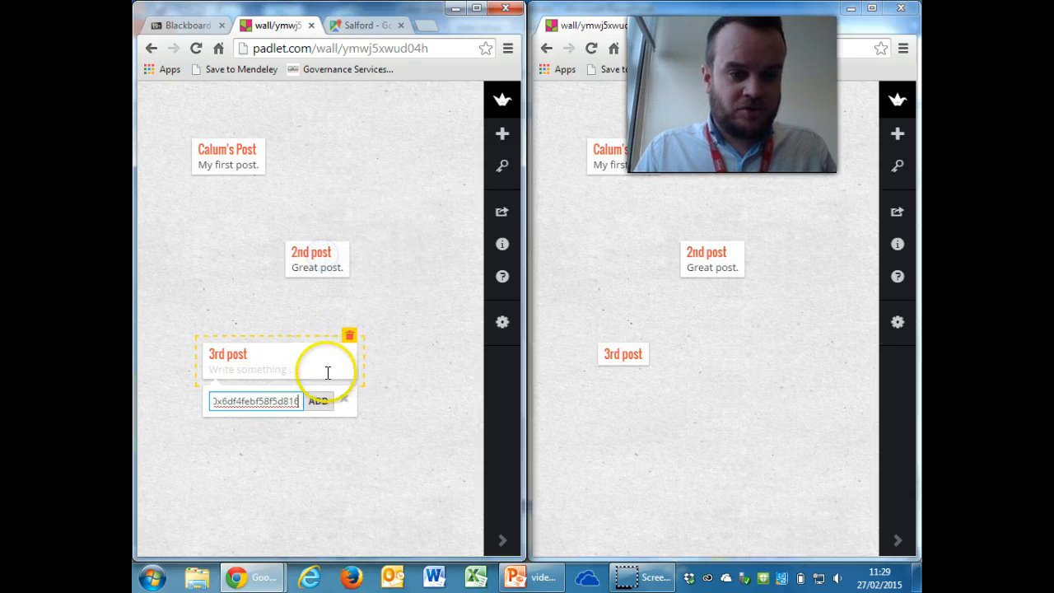
left_click(320, 404)
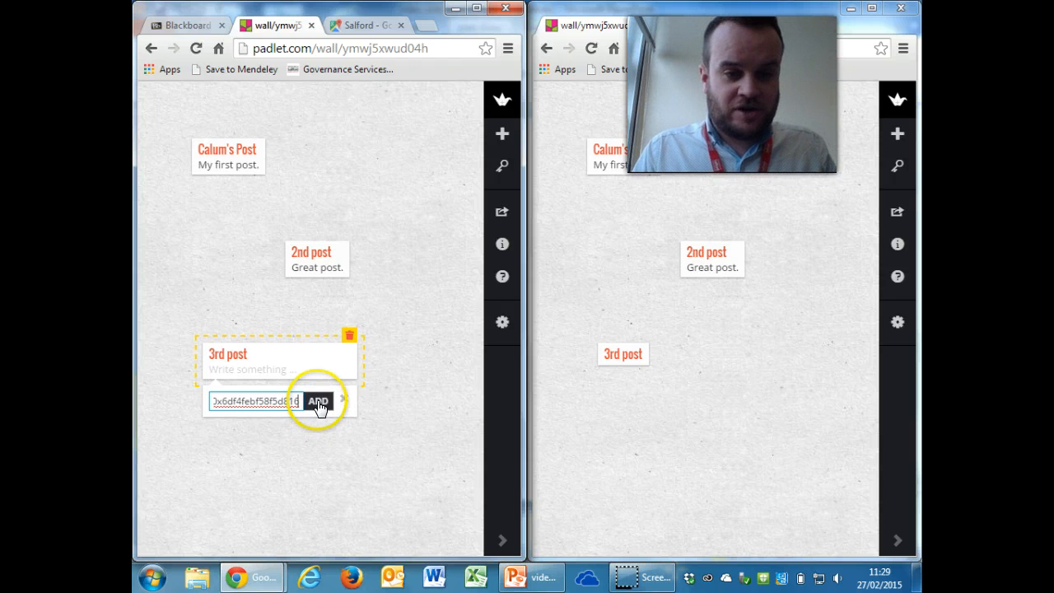
left_click(318, 402)
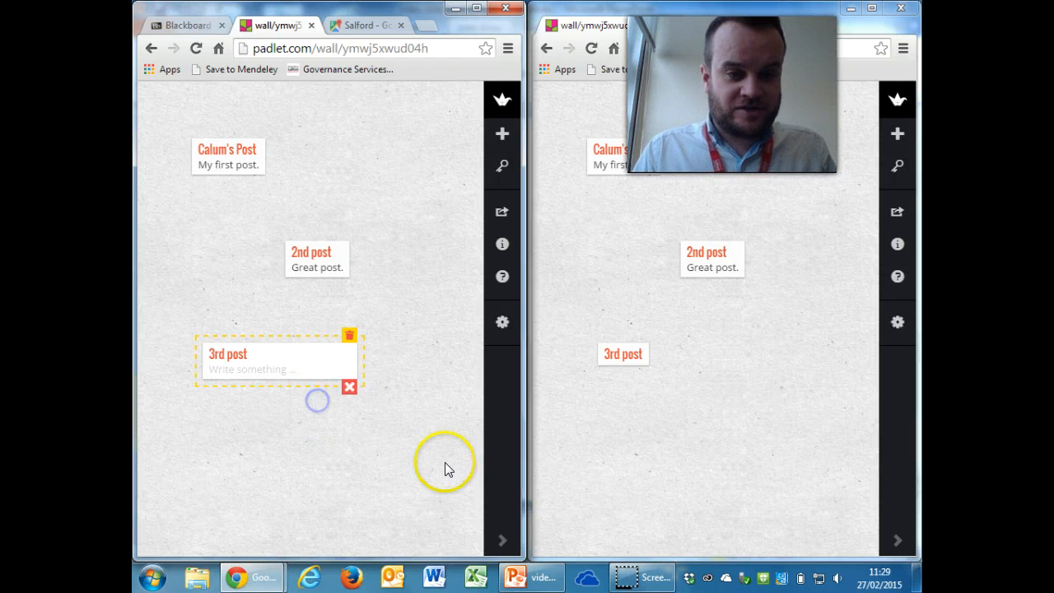
left_click(429, 339)
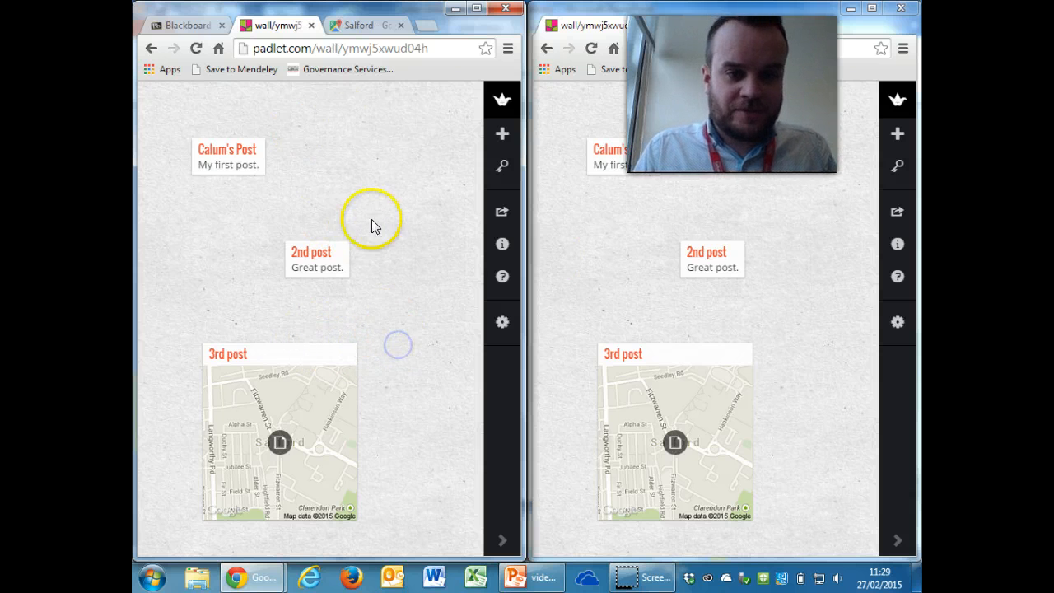
double_click(350, 158)
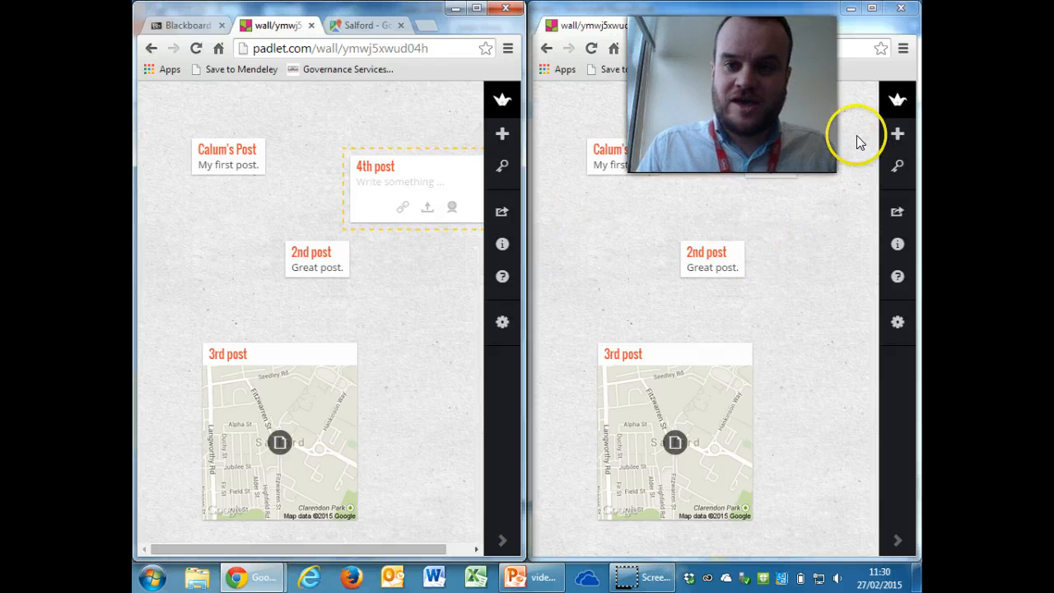
- Close the right-hand window and open file upload on the full-screen 4th post
left_click(903, 8)
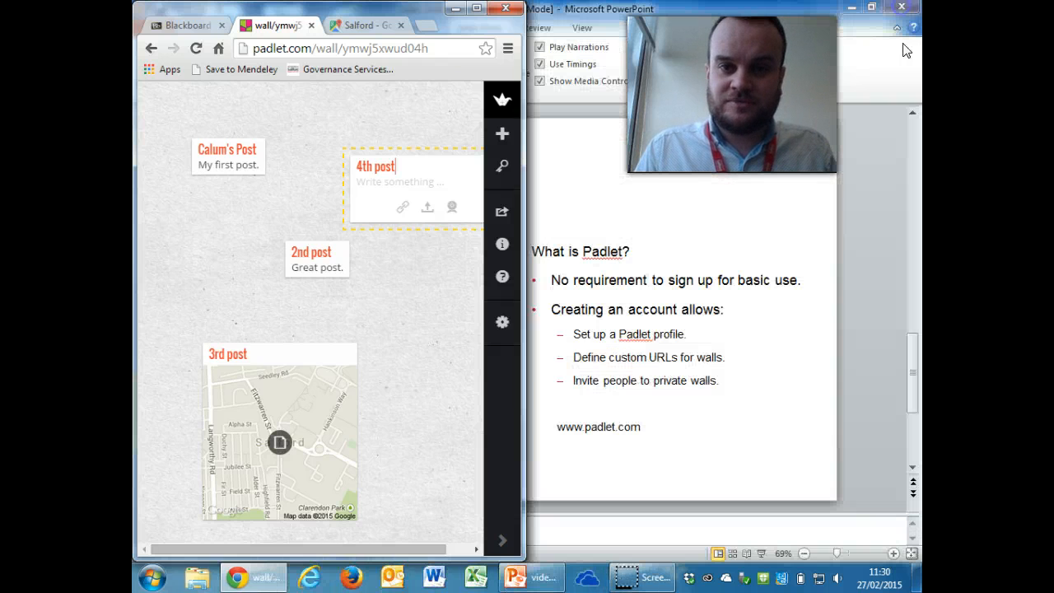
double_click(418, 10)
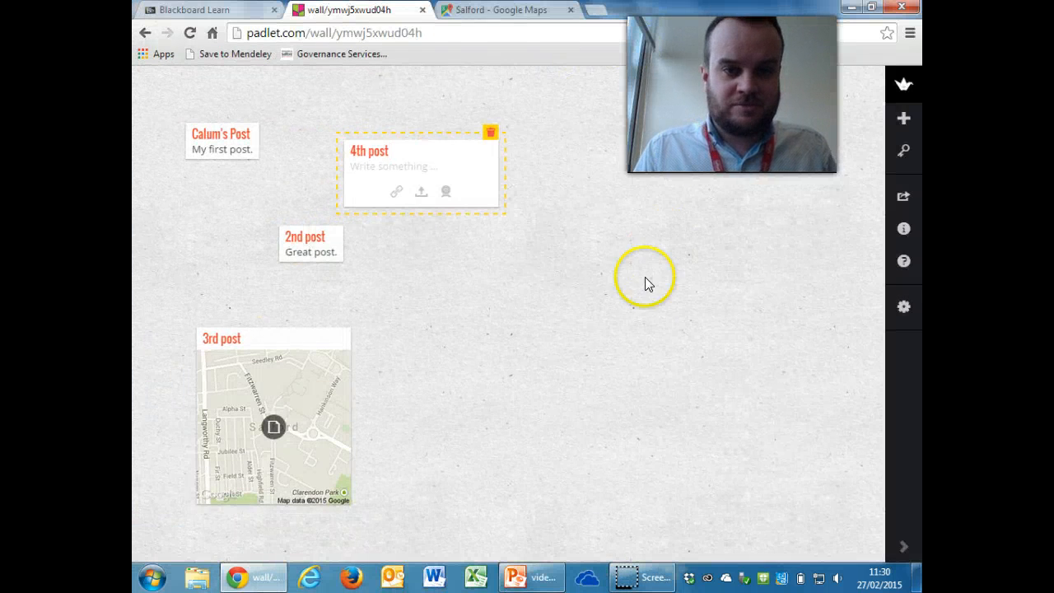
left_click(422, 197)
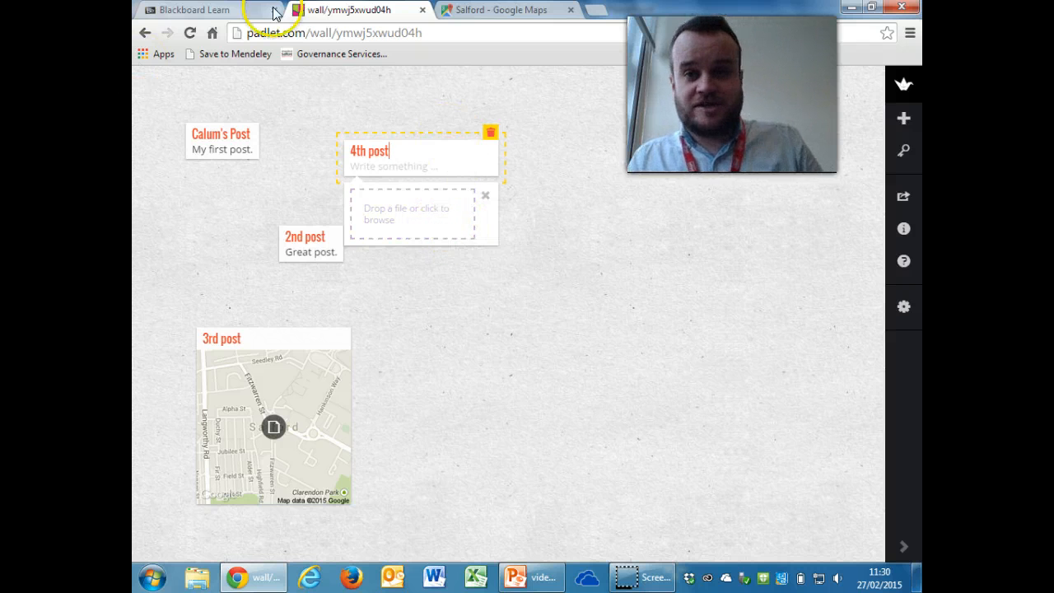
- Drag New Text Document.txt from the desktop into the 4th post, then maximise the browser
double_click(814, 13)
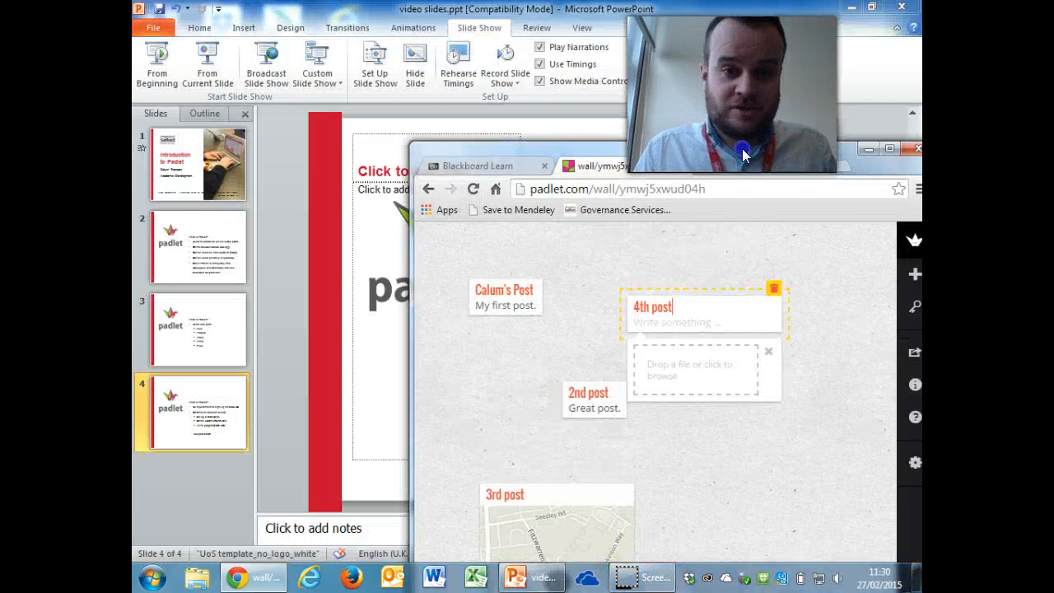
left_click(852, 7)
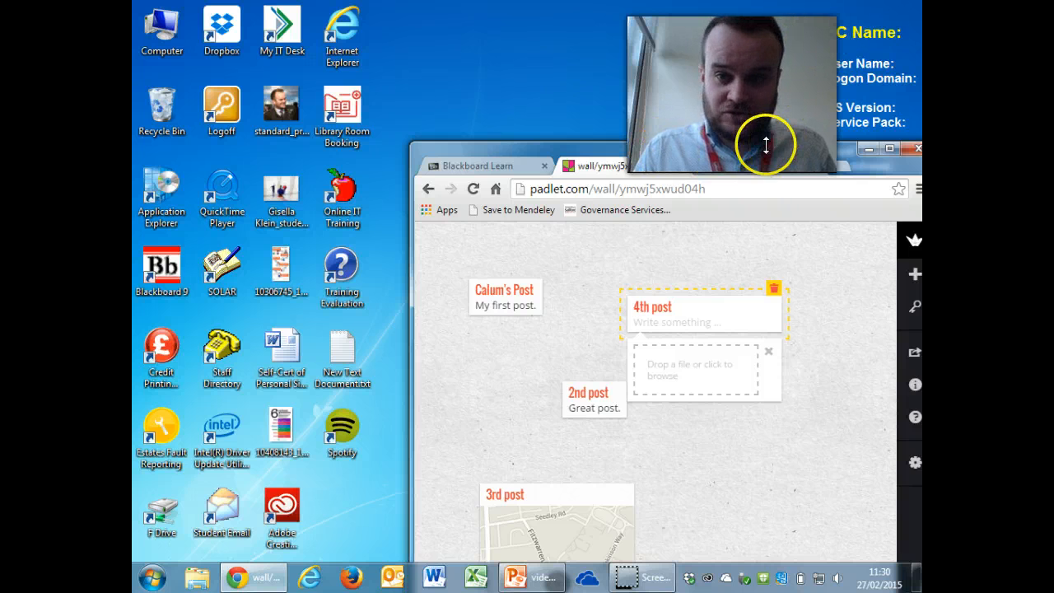
left_click_drag(765, 149, 921, 100)
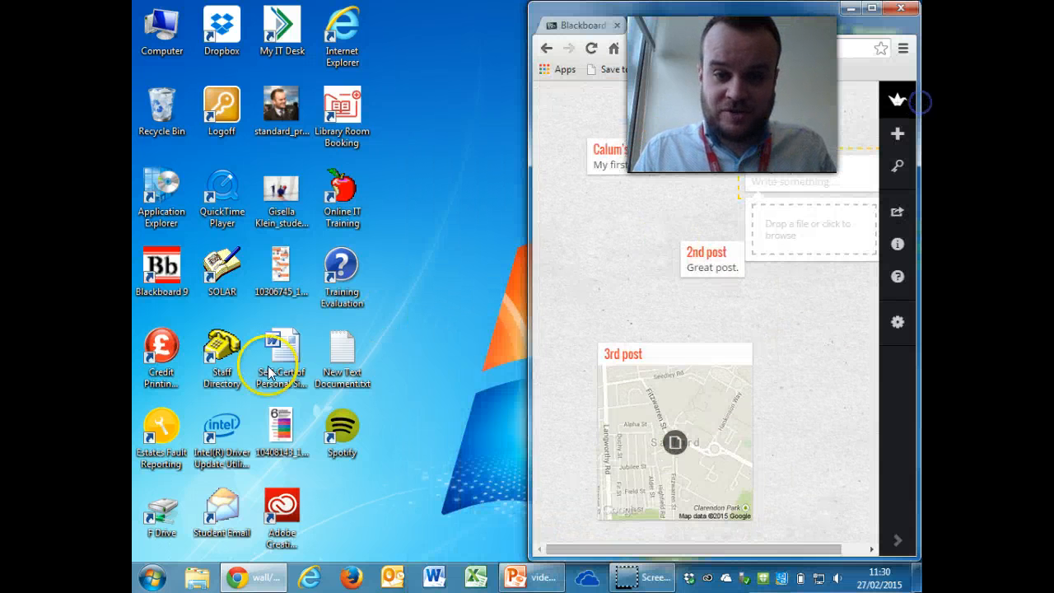
left_click(342, 352)
left_click_drag(341, 352, 795, 232)
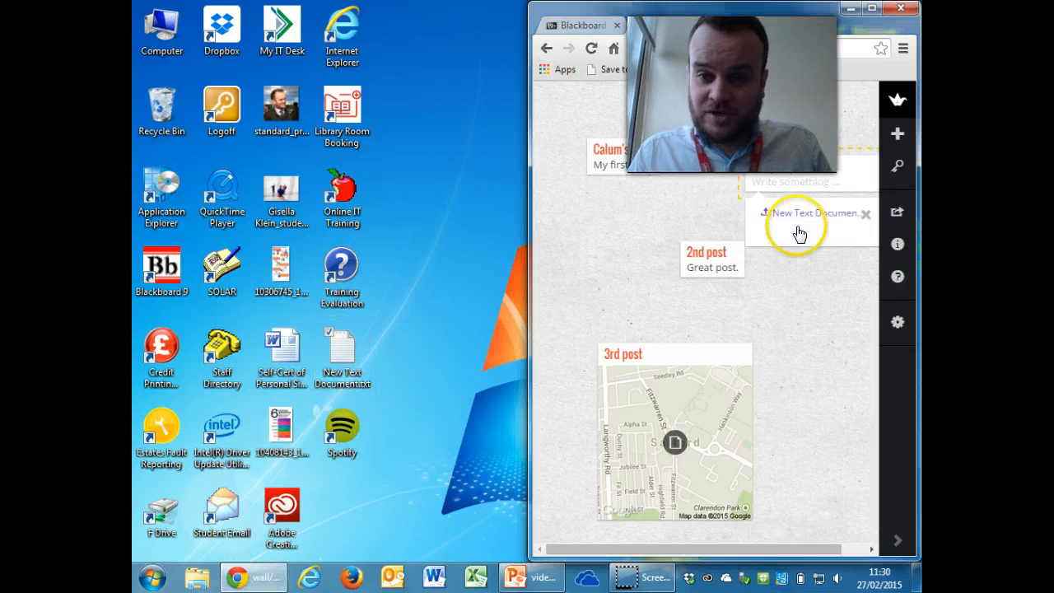
double_click(815, 36)
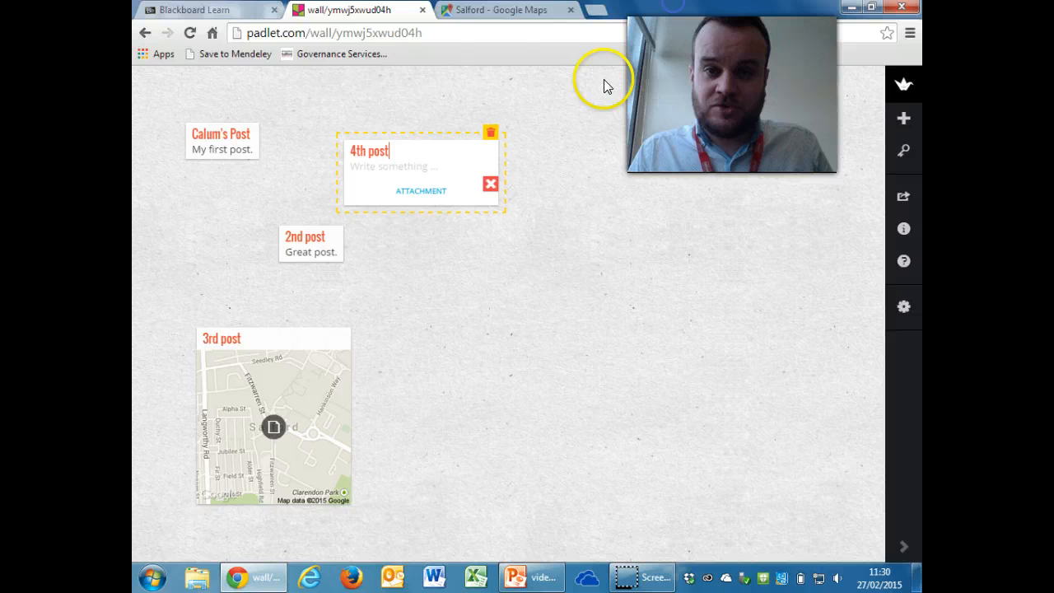
- Discard a stray empty post and delete the 4th post from the wall
left_click(593, 270)
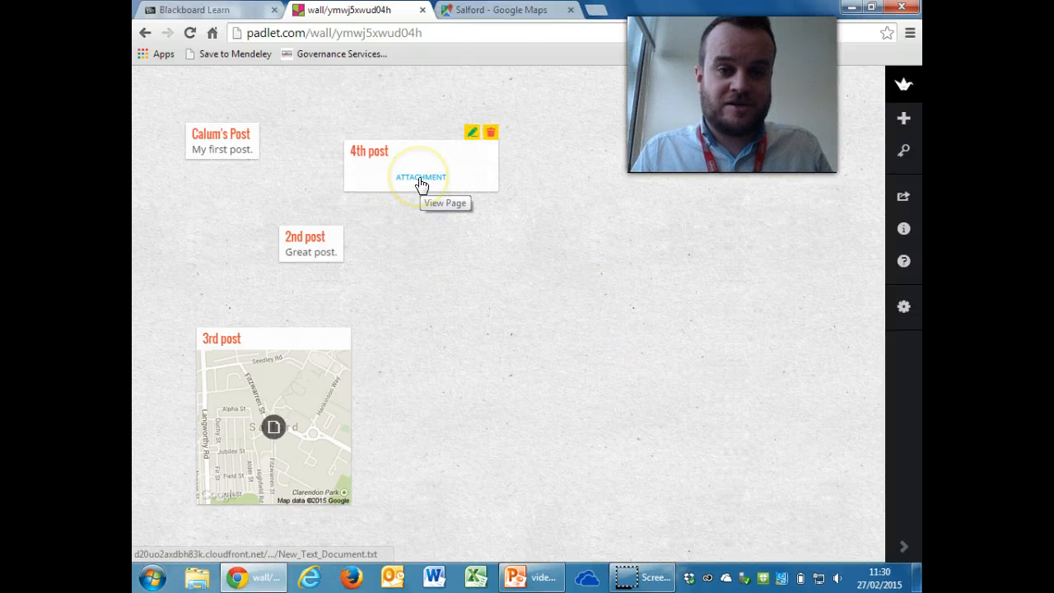
double_click(560, 209)
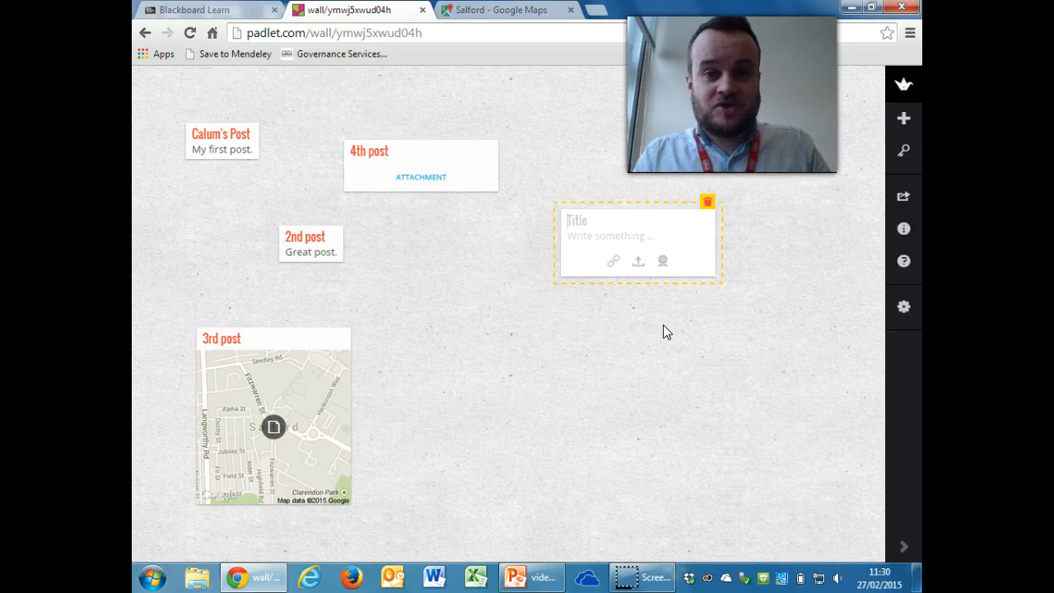
left_click(699, 347)
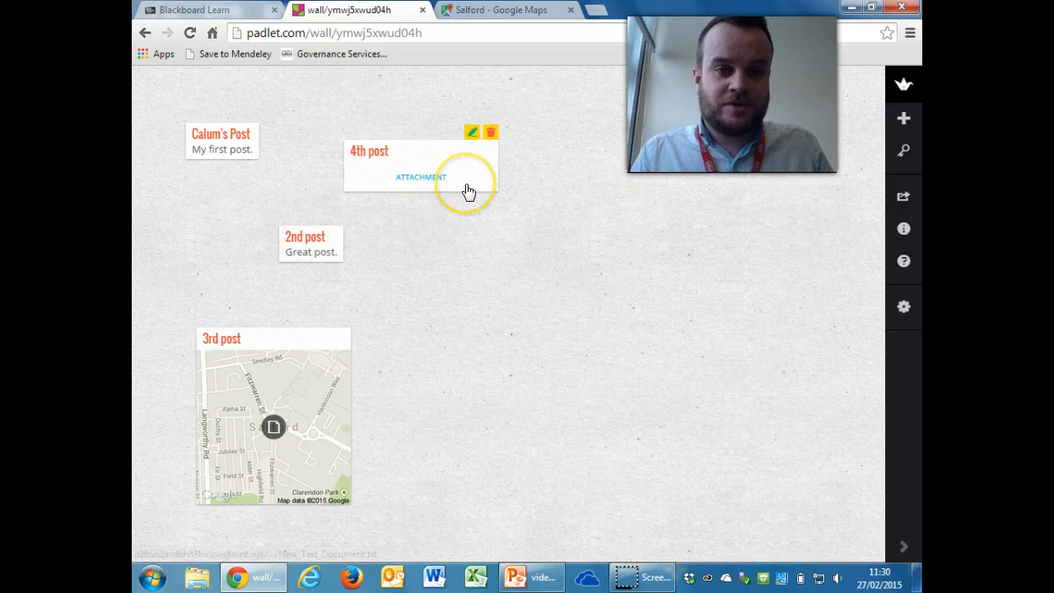
left_click(490, 135)
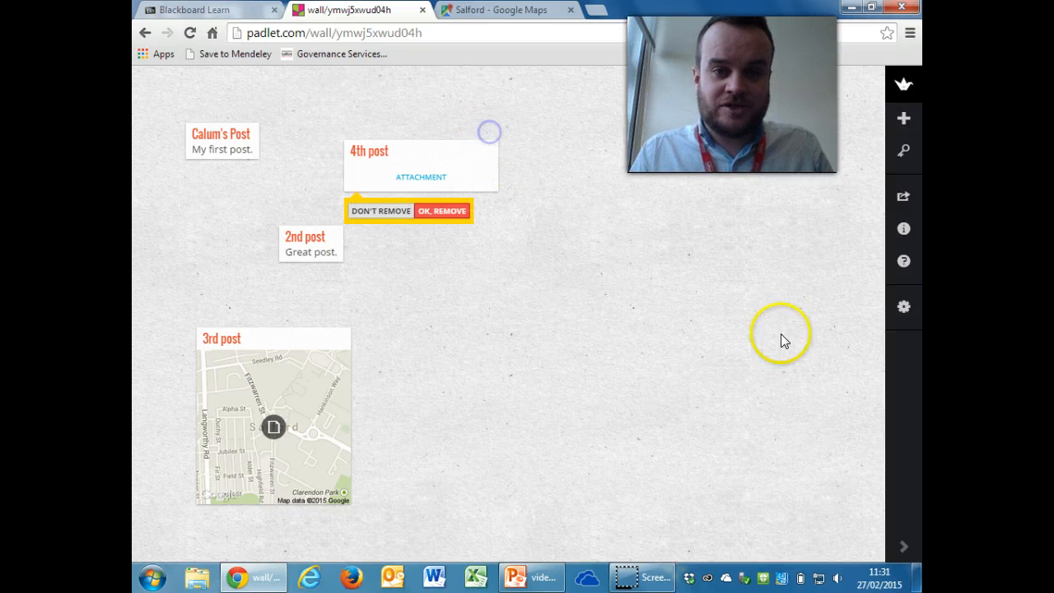
left_click(458, 213)
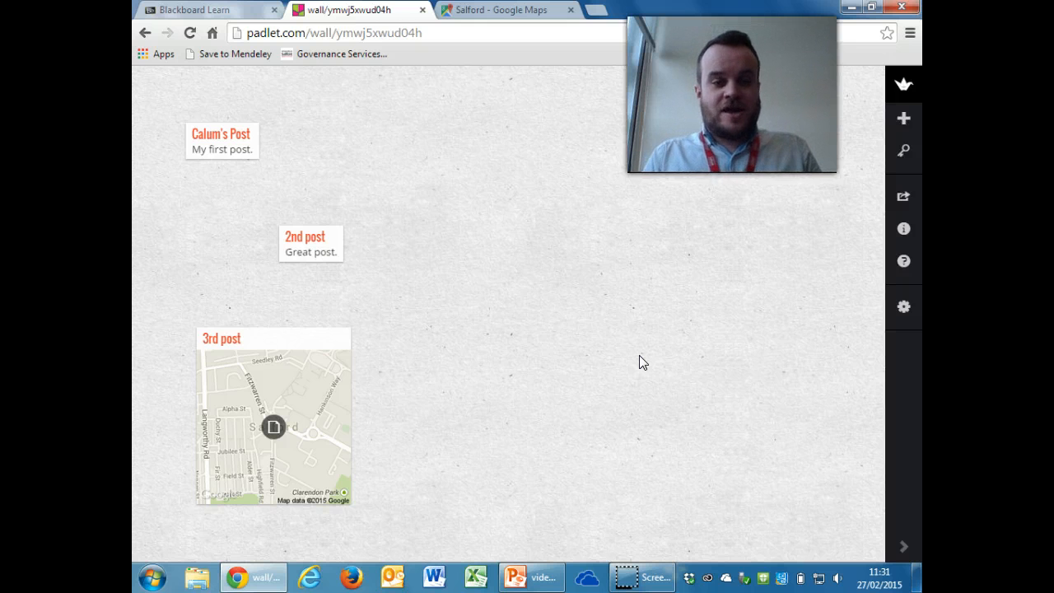
- Copy the wall's web address and close the Google Maps tab
left_click(371, 34)
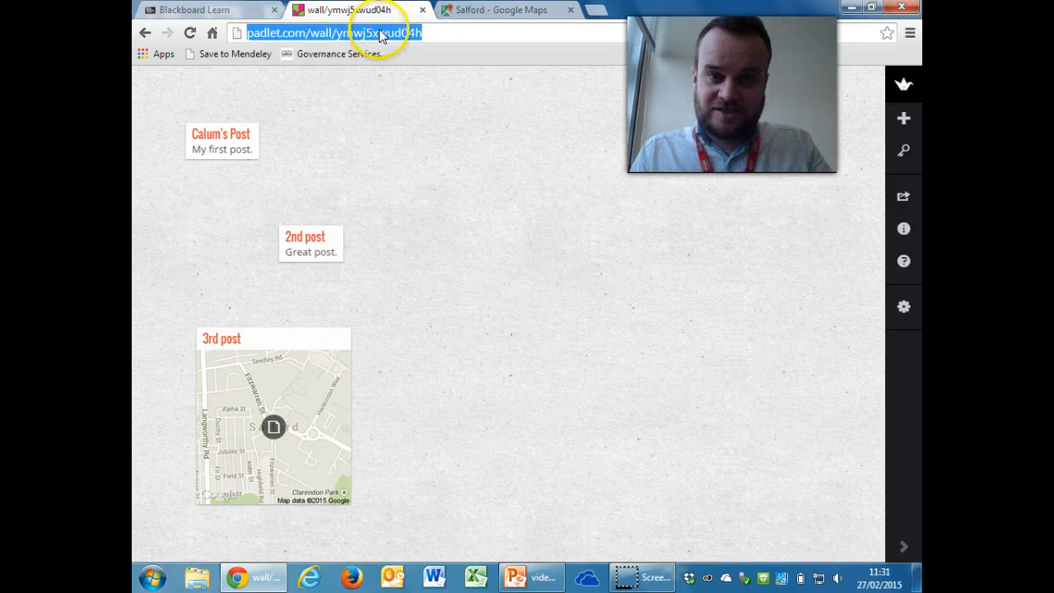
right_click(349, 35)
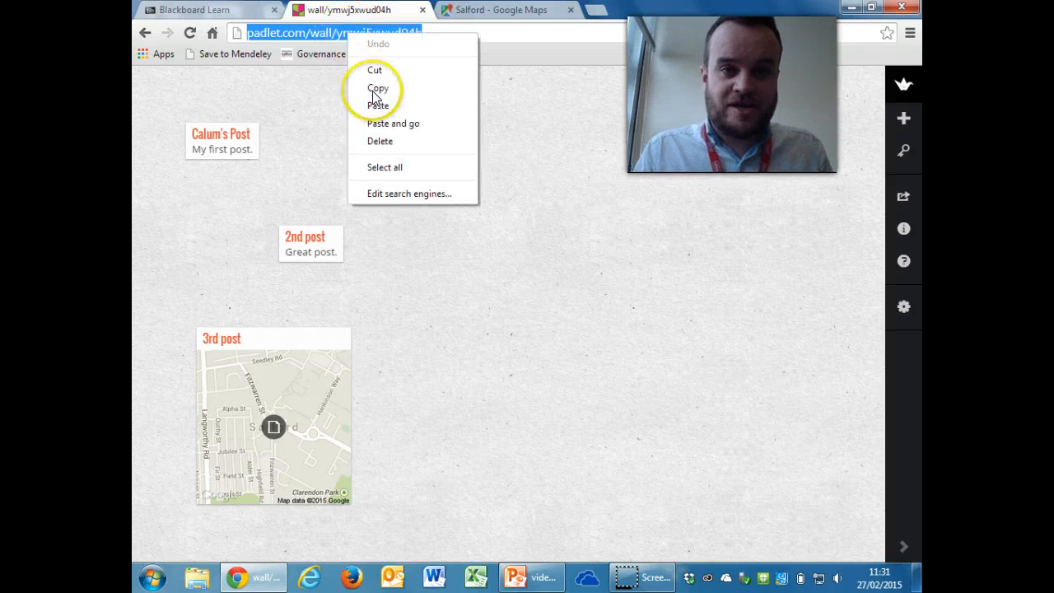
left_click(378, 88)
left_click(569, 9)
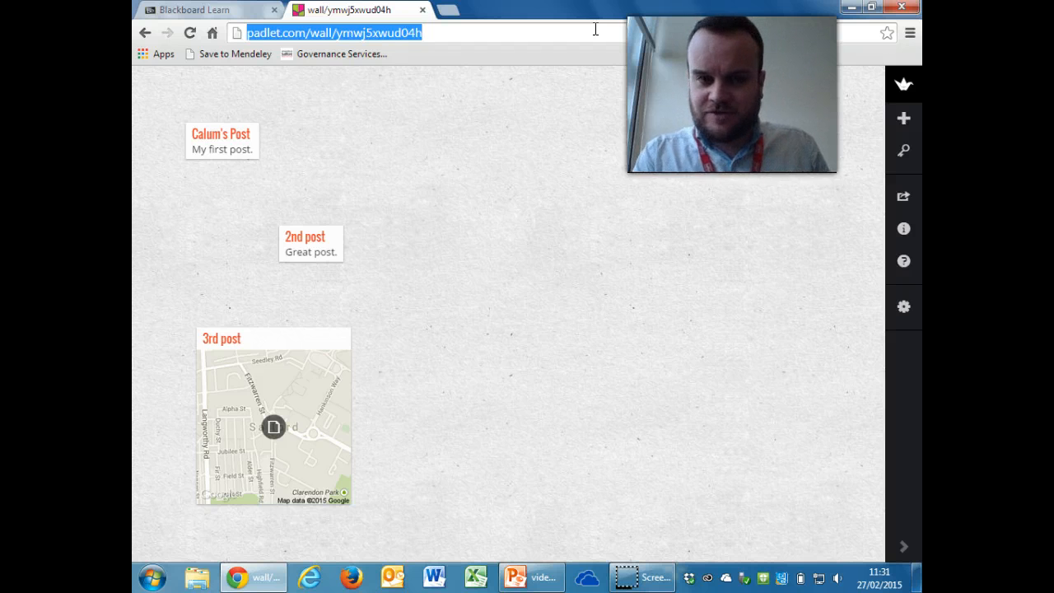
- Reopen the wall in a fresh tab from the copied address
right_click(409, 35)
left_click(449, 87)
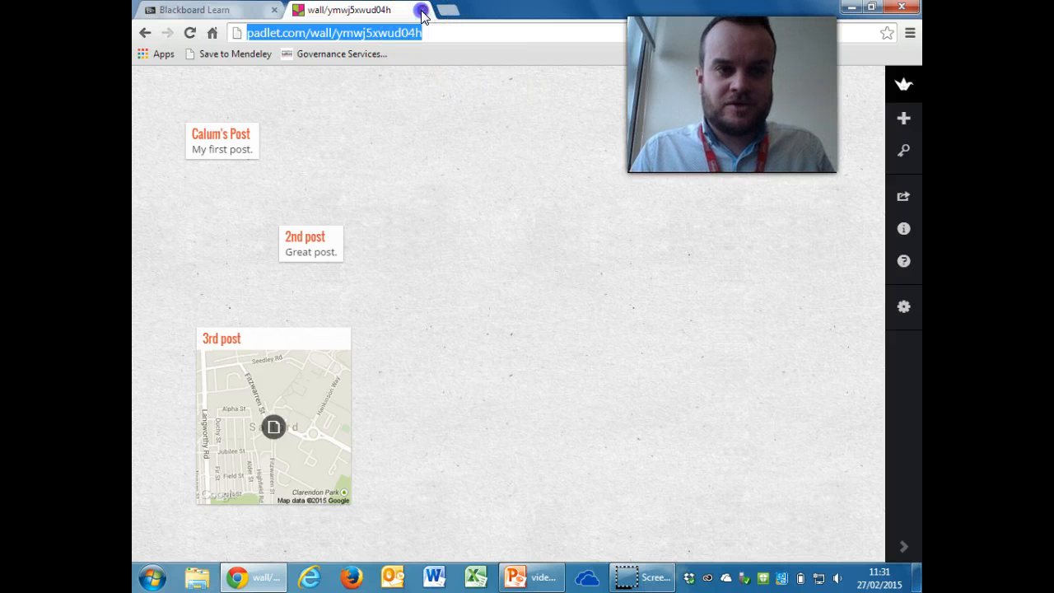
left_click(421, 11)
left_click(295, 10)
right_click(303, 32)
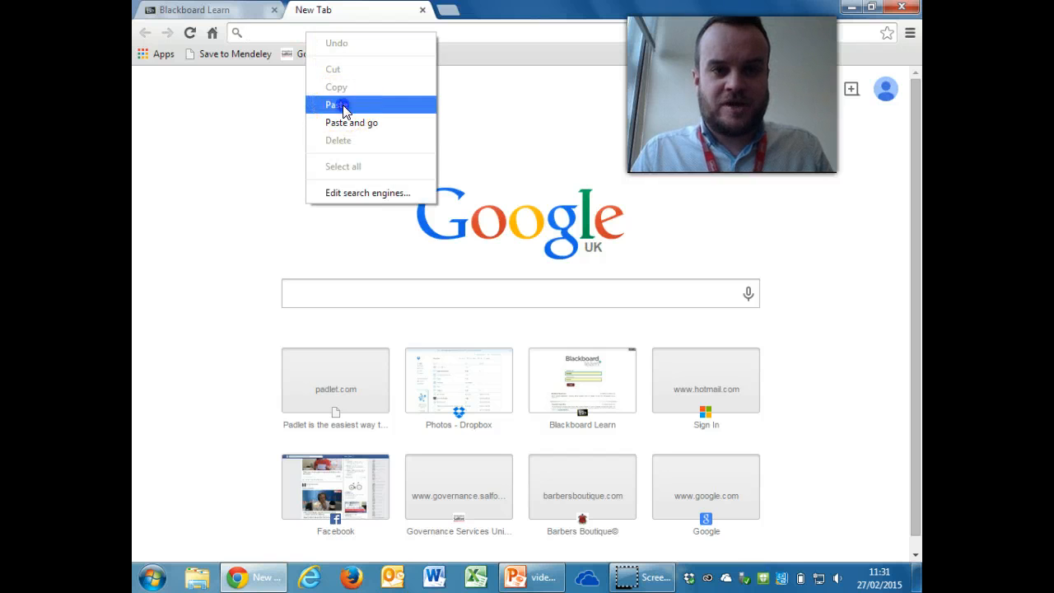
left_click(343, 106)
key("Return")
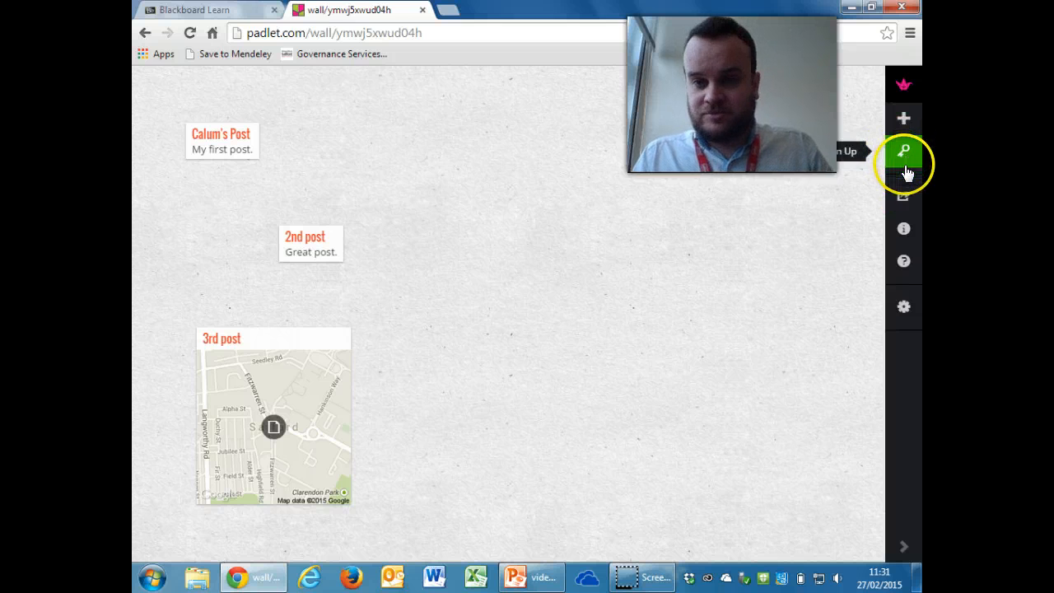
left_click(904, 199)
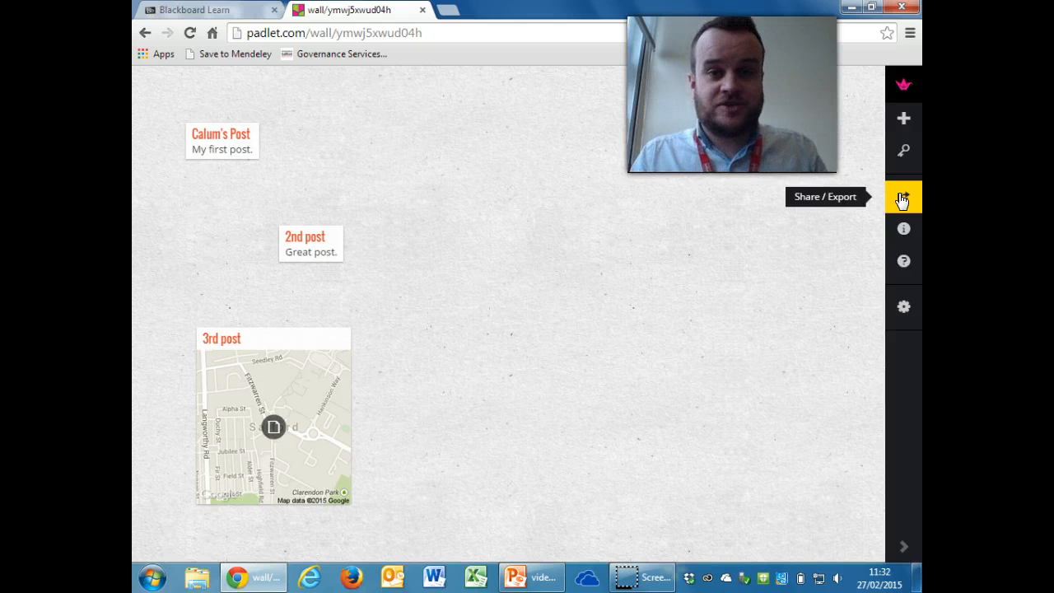
- Set the football image as the wall's portrait
left_click(902, 312)
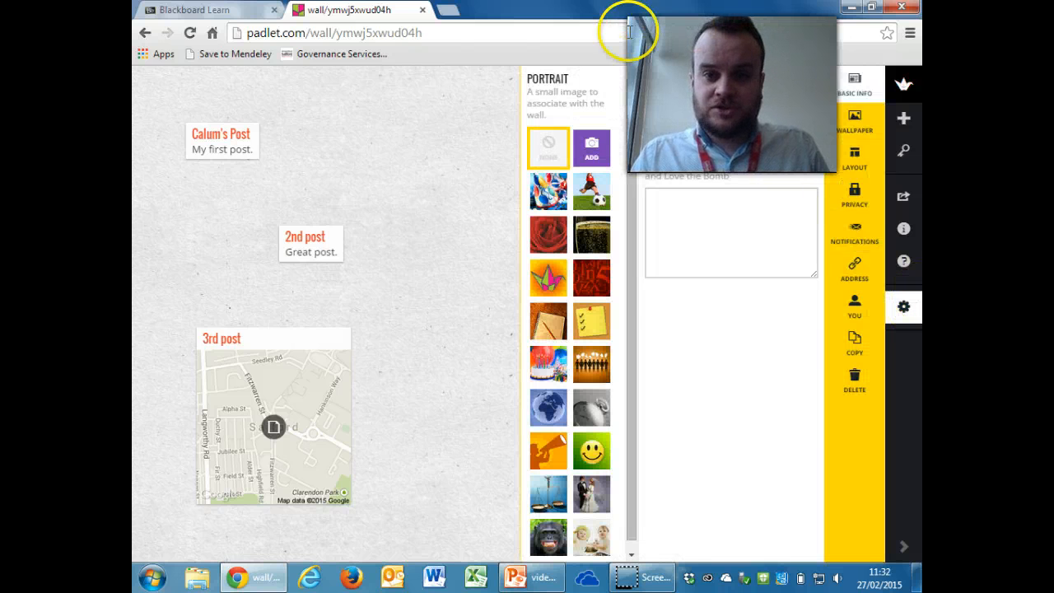
left_click(539, 196)
left_click(591, 247)
left_click(591, 275)
left_click(592, 191)
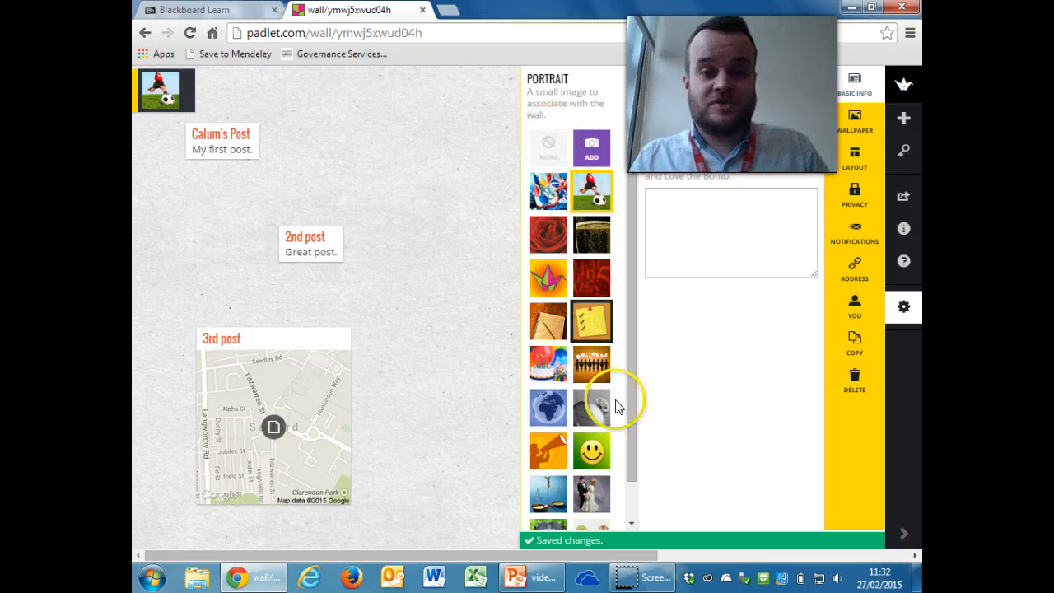
left_click_drag(631, 391, 624, 276)
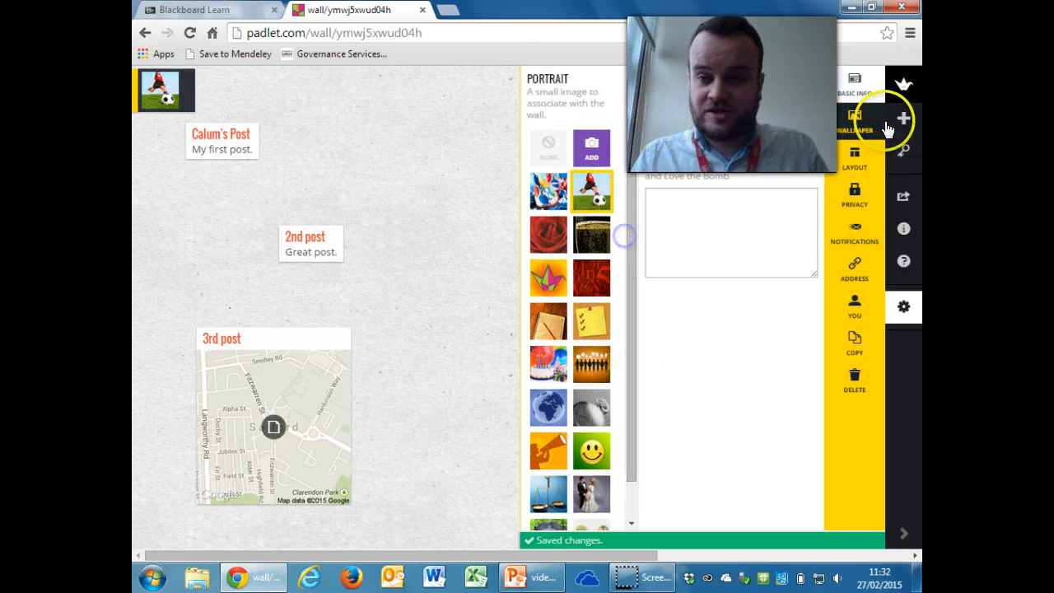
- Choose Wood as the wall's wallpaper after previewing Bamboo and City
left_click(859, 121)
left_click(757, 239)
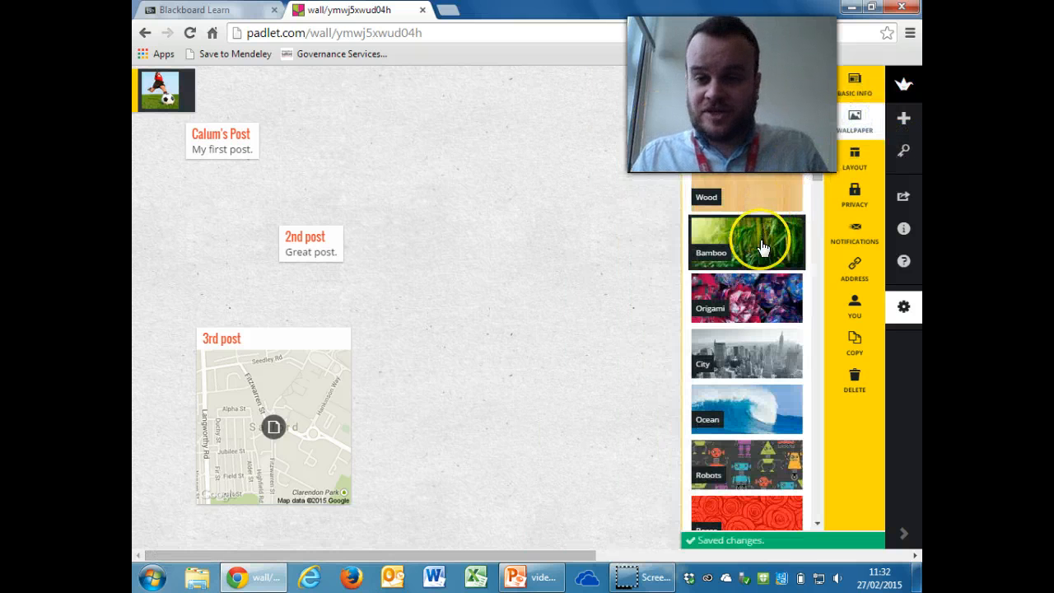
left_click(761, 335)
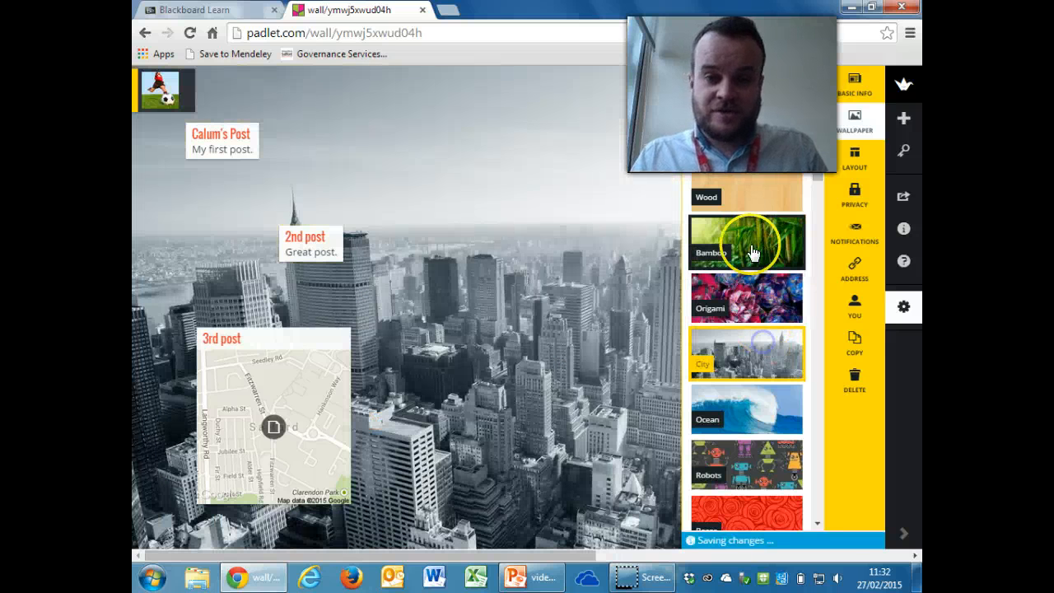
left_click(745, 195)
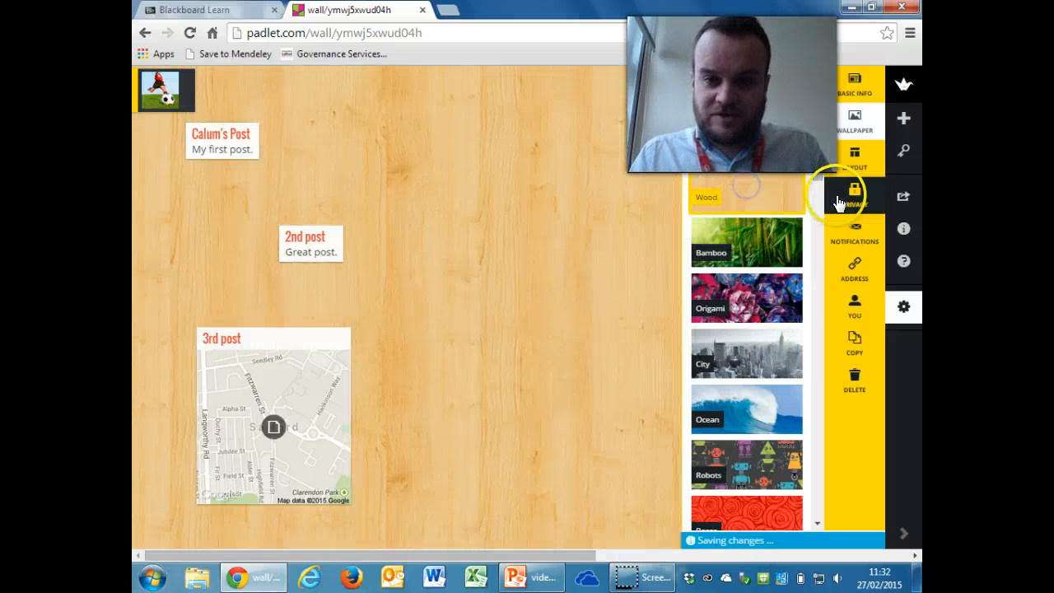
- Try the Stream layout for the wall's posts, then select Grid
left_click(860, 165)
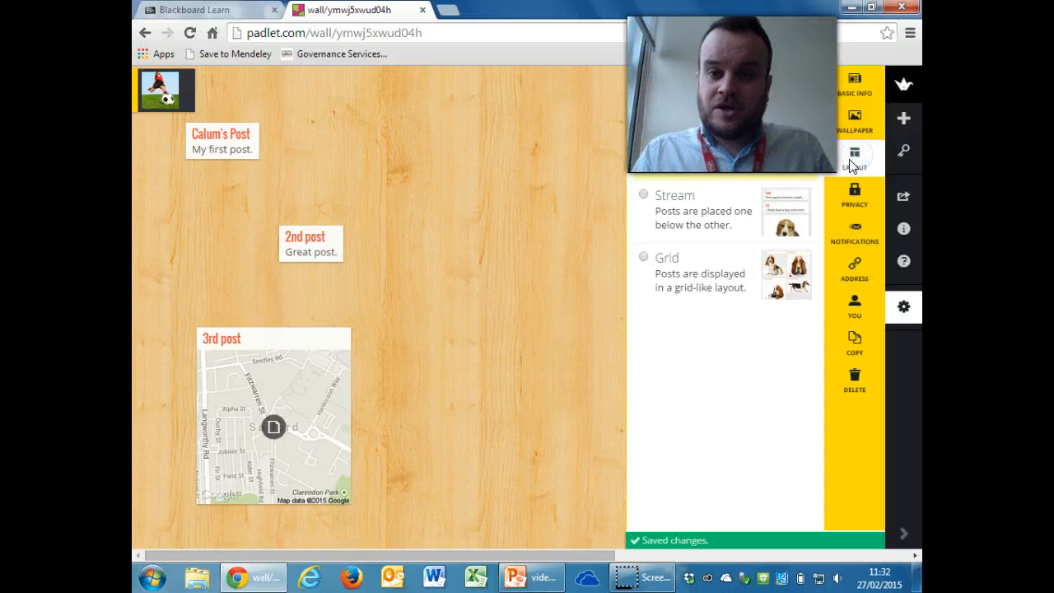
mouse_move(208, 147)
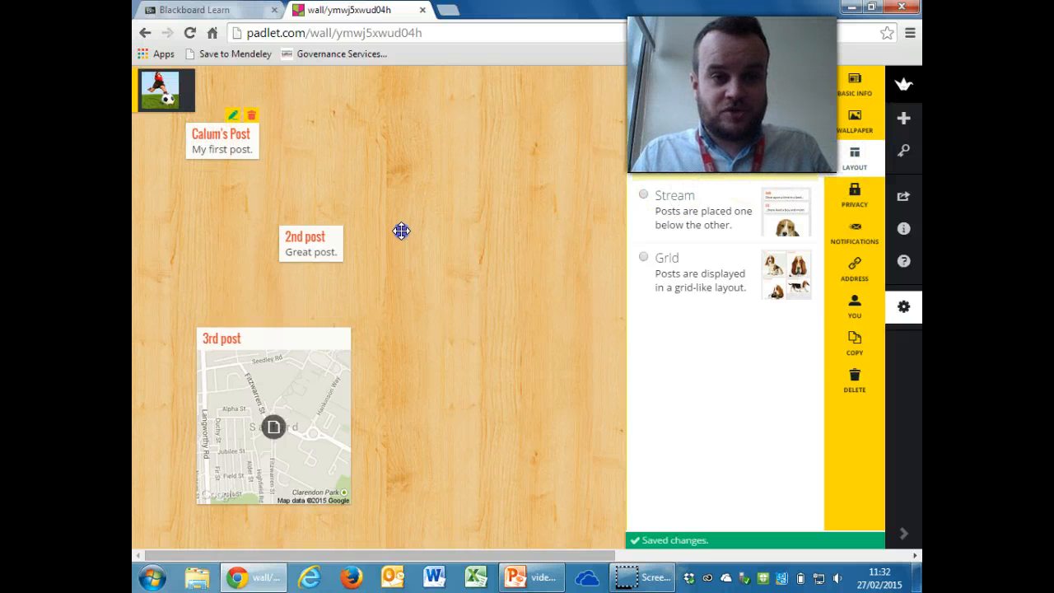
left_click_drag(401, 230, 467, 137)
left_click_drag(315, 243, 266, 105)
left_click_drag(277, 415, 435, 341)
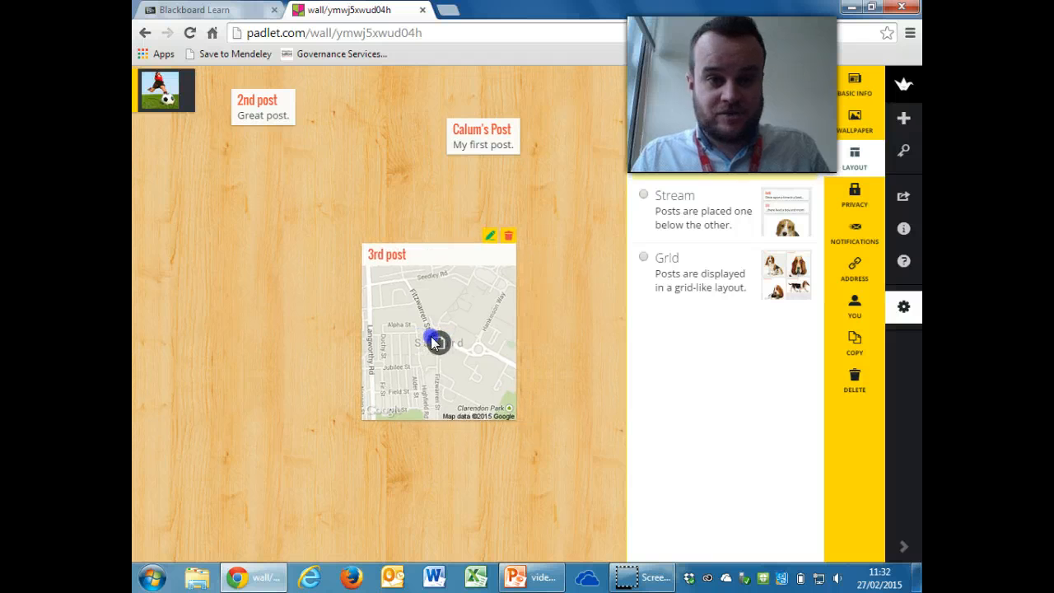
left_click(642, 198)
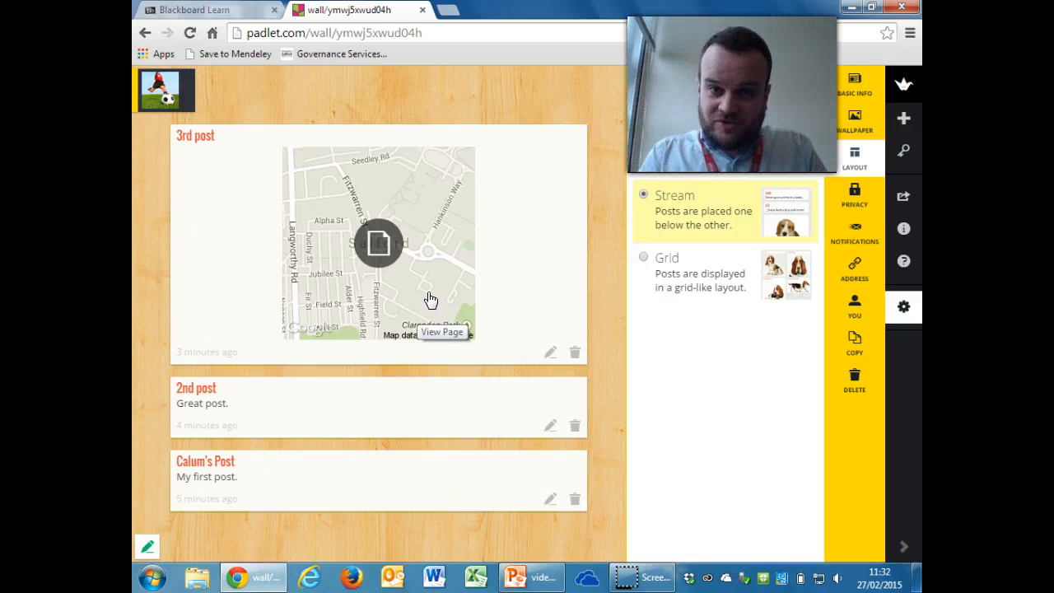
left_click(643, 262)
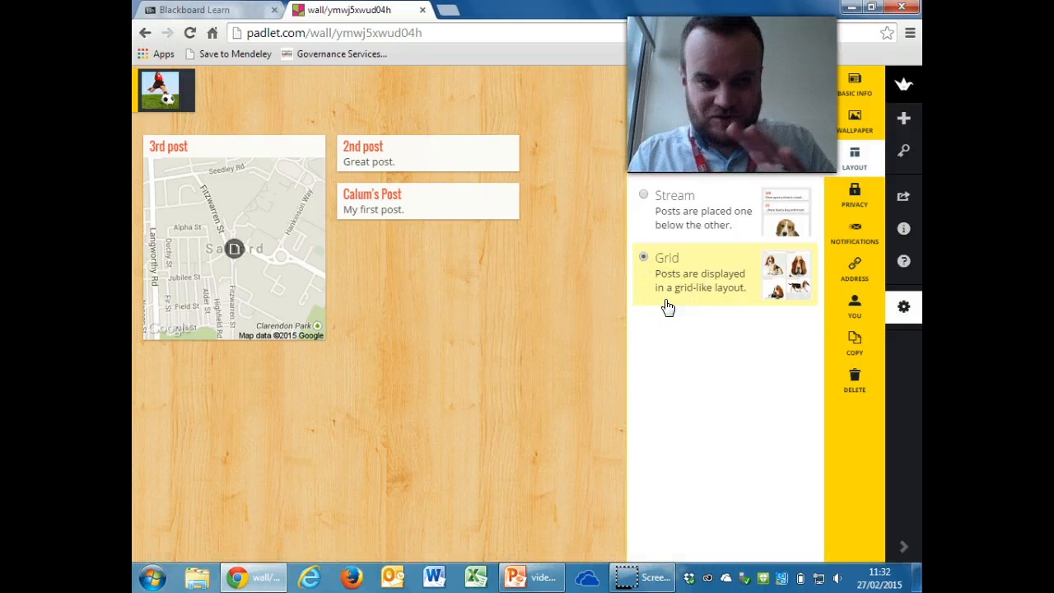
- Try the Totally Public, Hidden Link and Password privacy options, settle on Private, then view Notifications
left_click(856, 202)
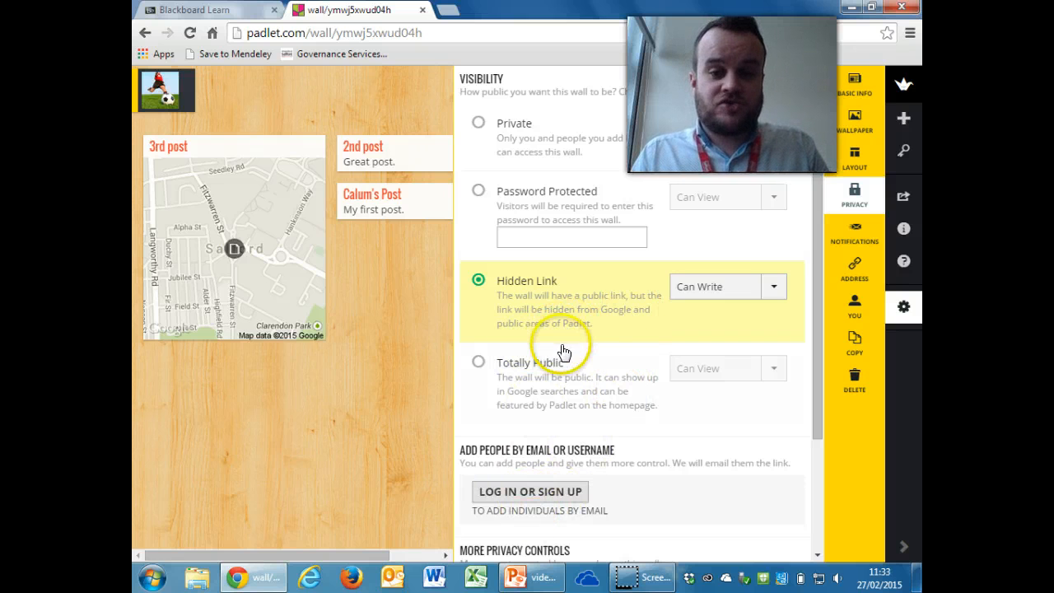
left_click(477, 364)
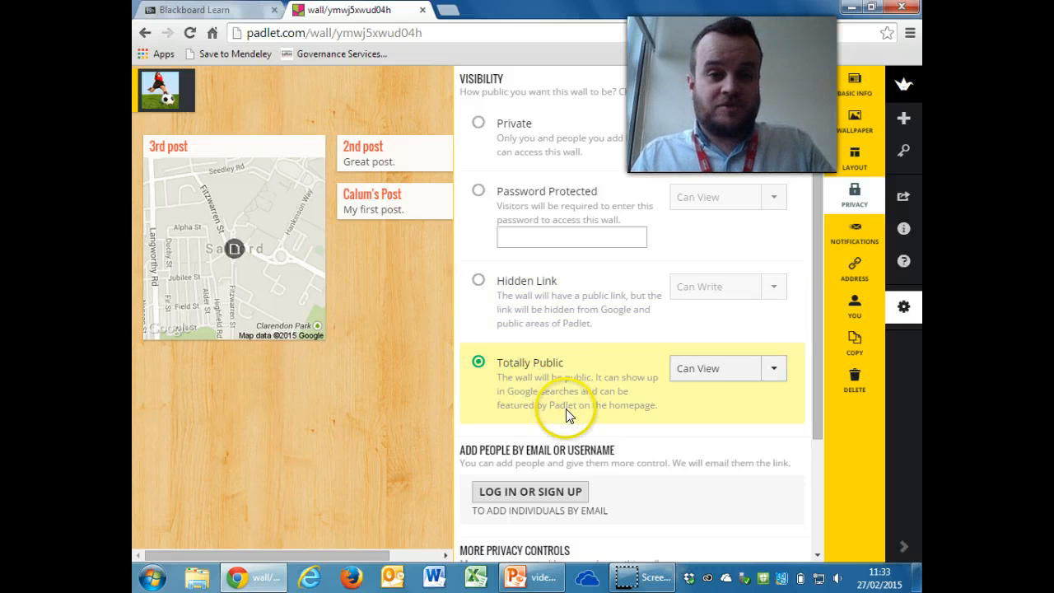
left_click(478, 282)
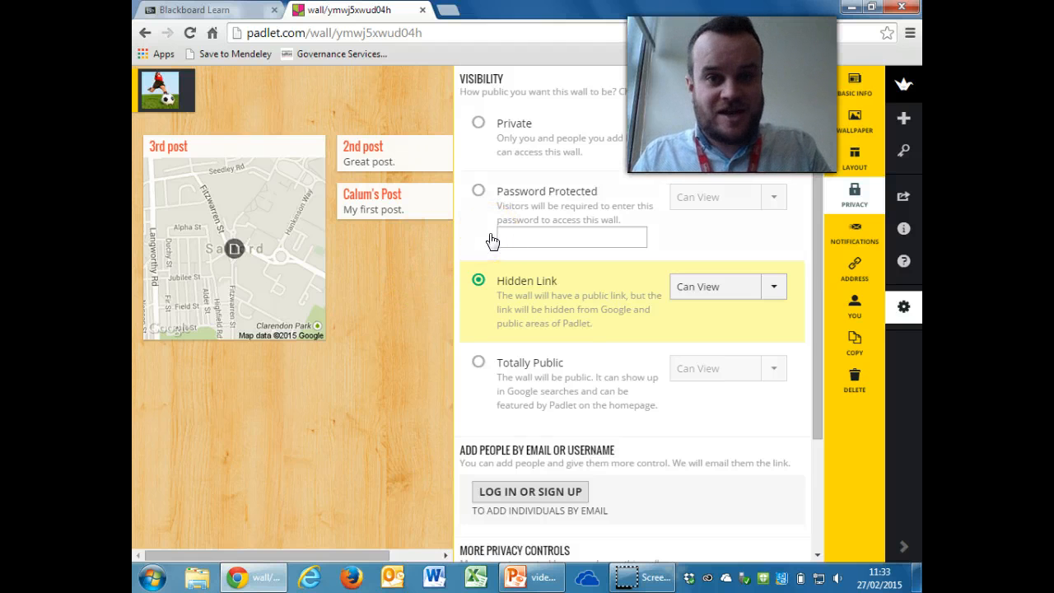
left_click(478, 191)
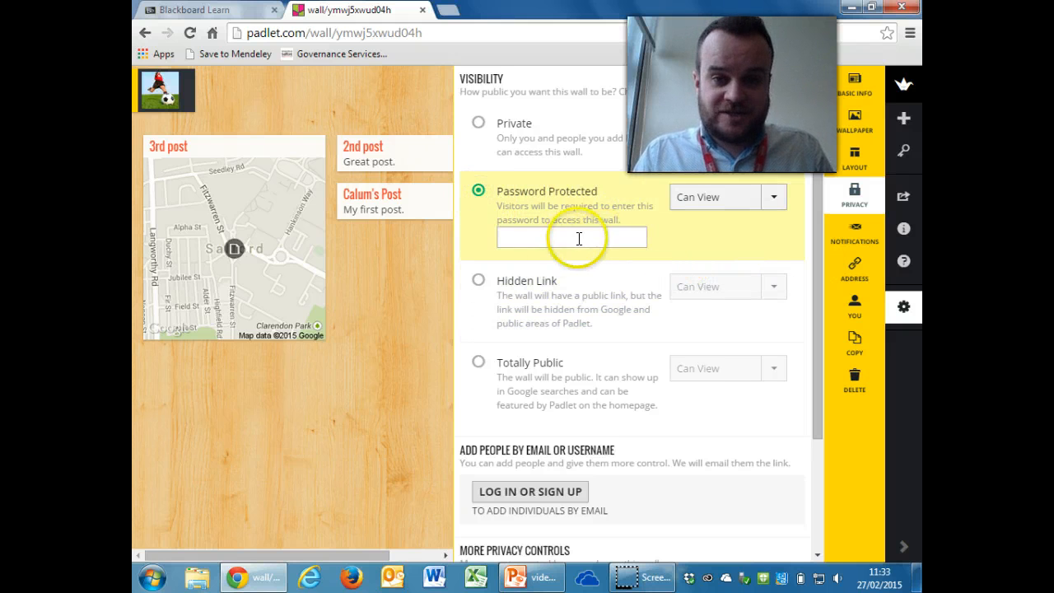
left_click(477, 125)
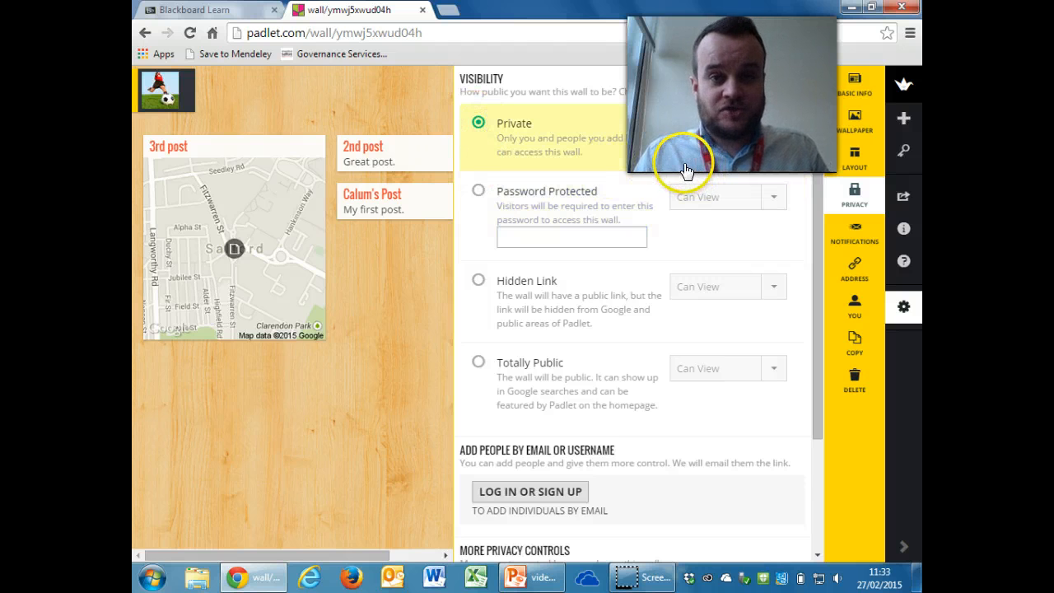
scroll(684, 442, "down", 3)
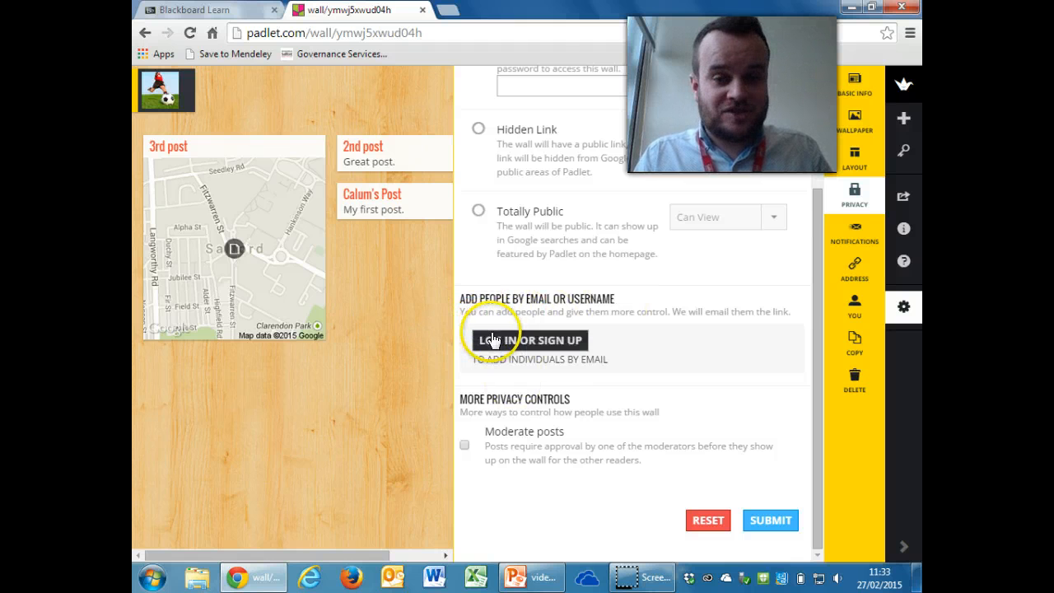
scroll(669, 364, "up", 3)
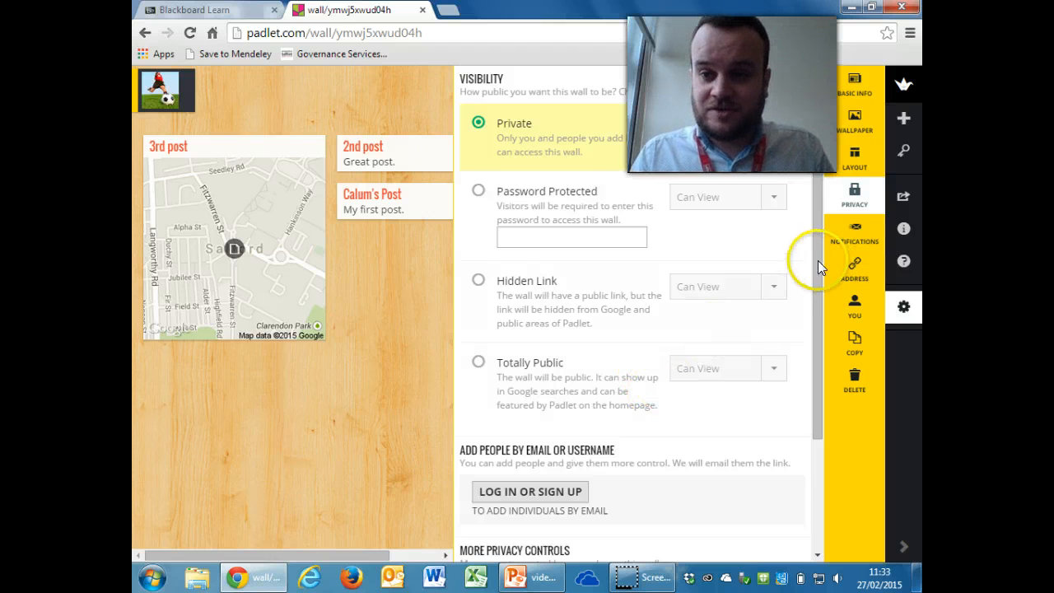
left_click(853, 235)
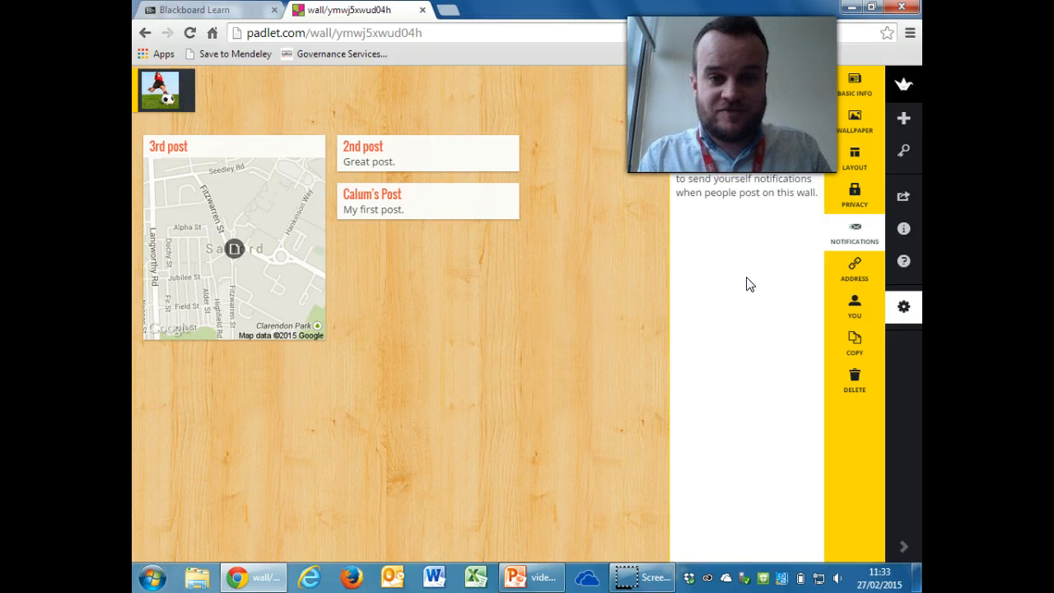
- Look through the Address, You and Copy settings and check the wall's URL, then close the settings
left_click(854, 270)
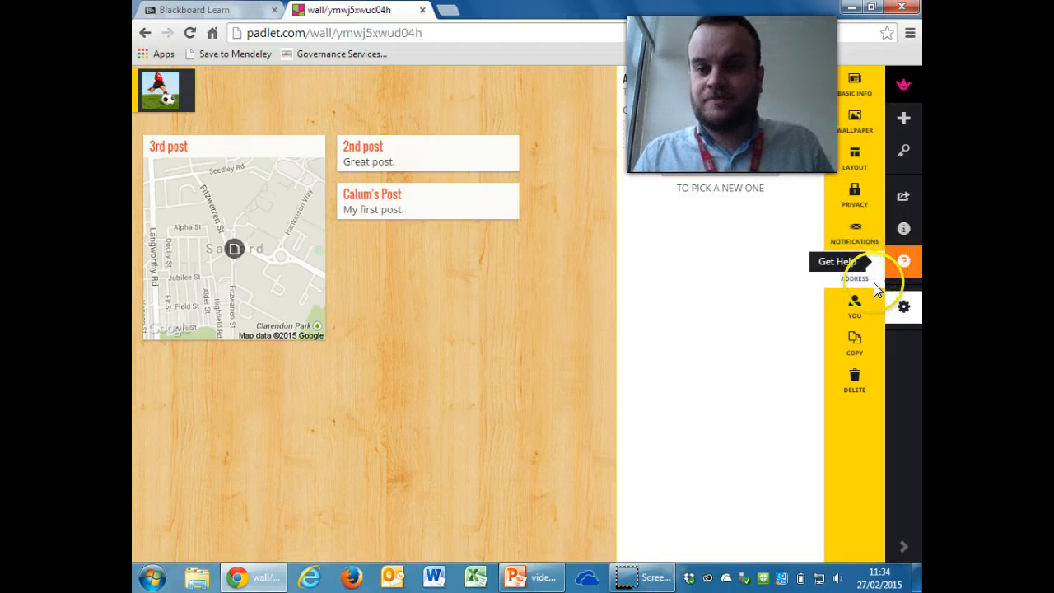
left_click(853, 303)
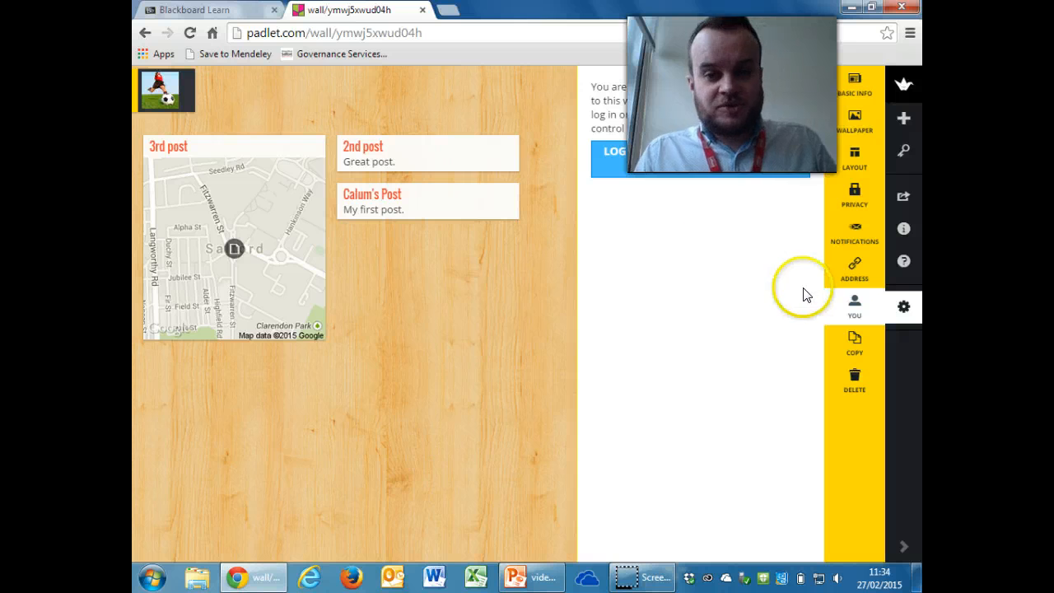
left_click(859, 363)
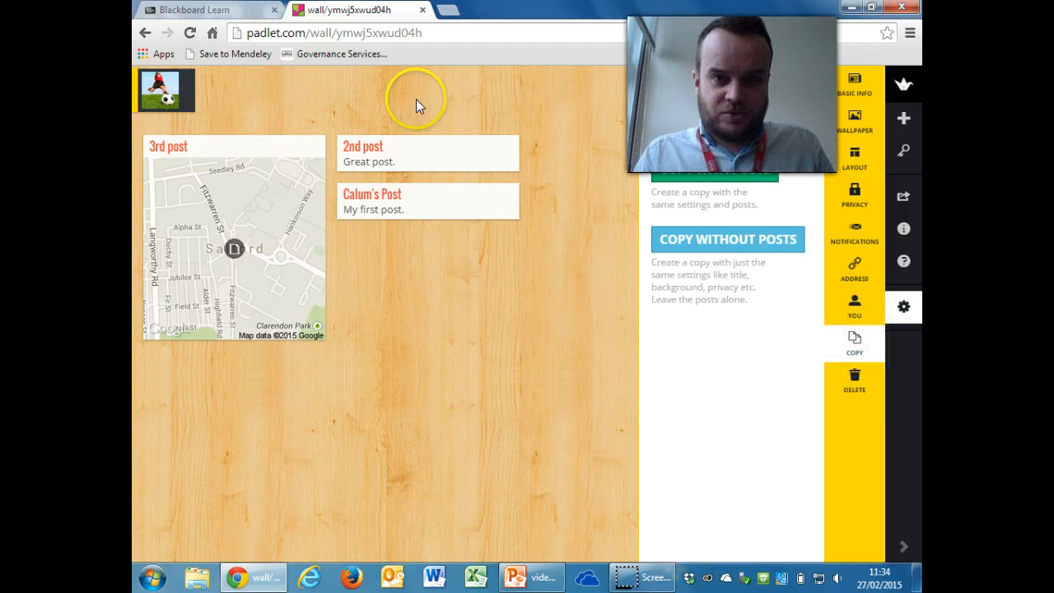
left_click_drag(438, 33, 218, 35)
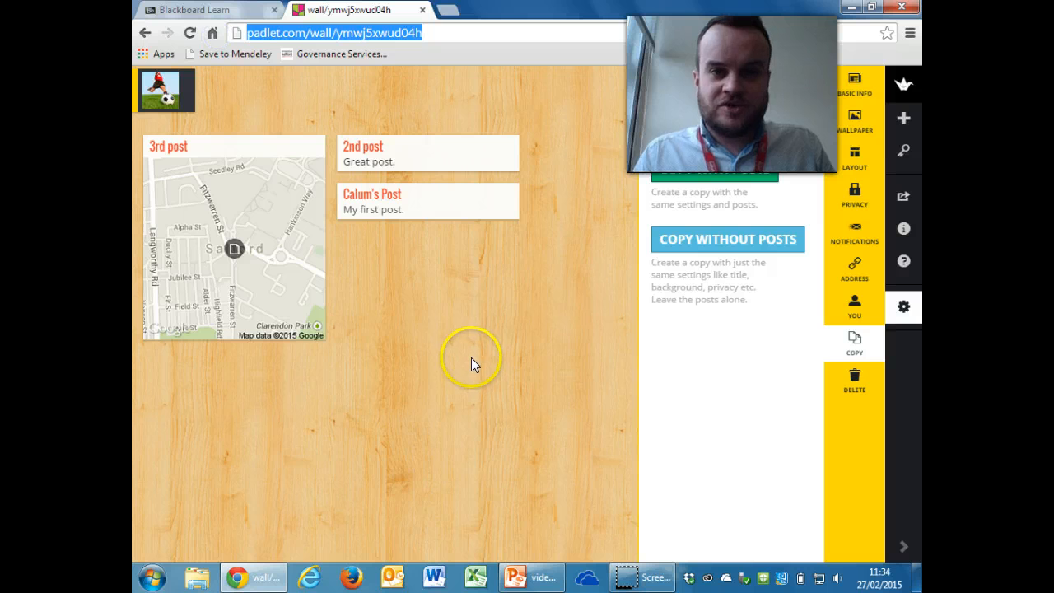
left_click(436, 33)
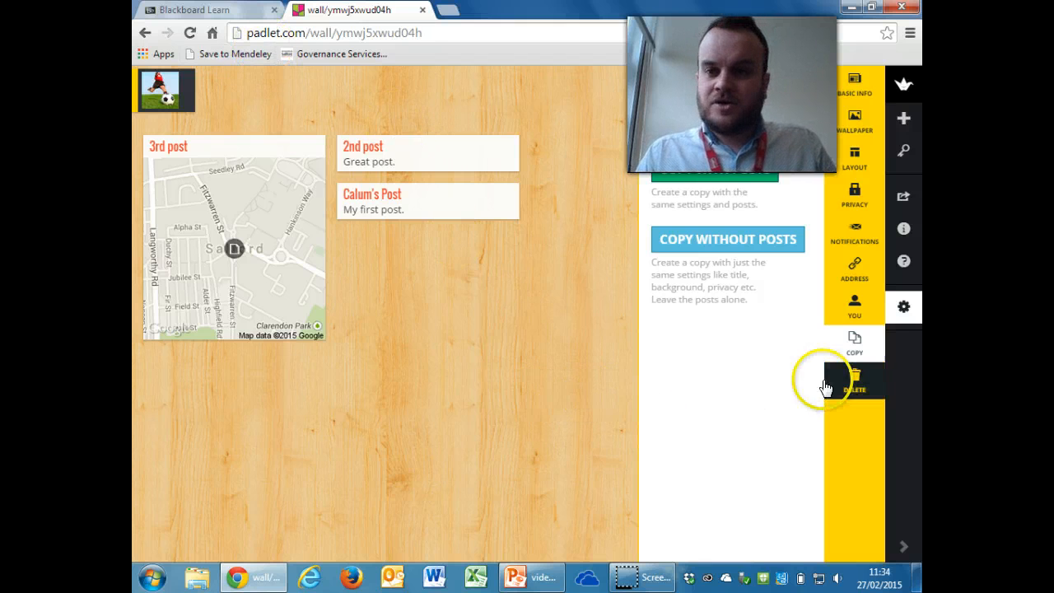
left_click(562, 344)
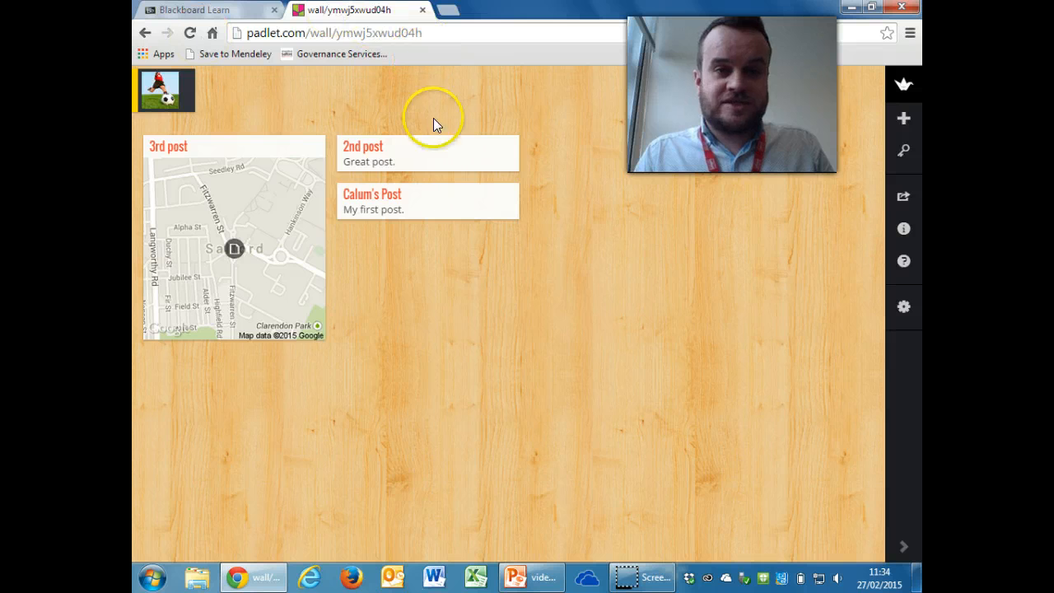
- Open the Share/Export panel and scroll it down to the Embed code section
left_click(902, 198)
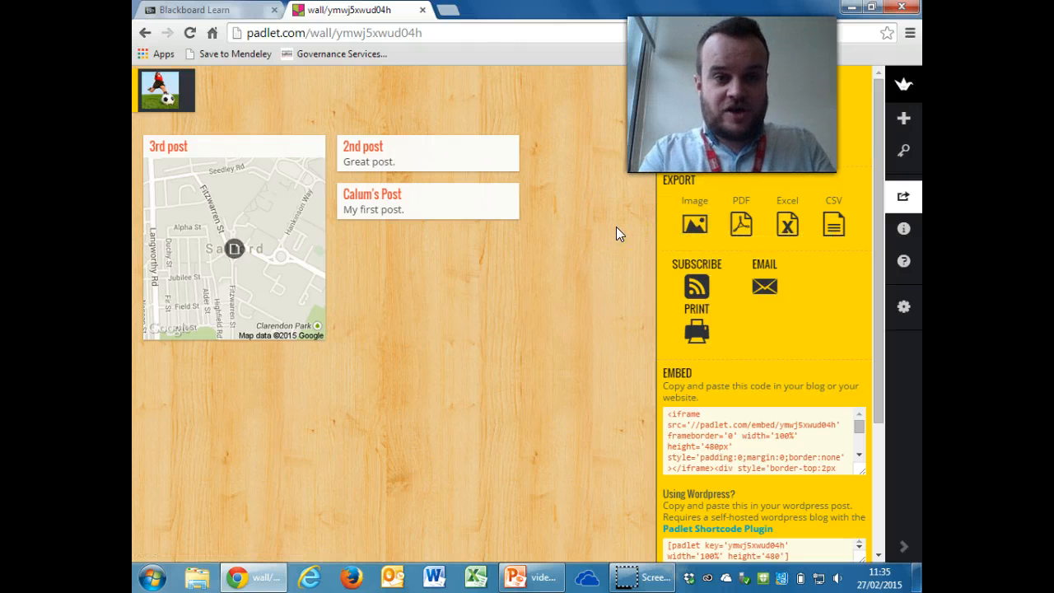
left_click(713, 226)
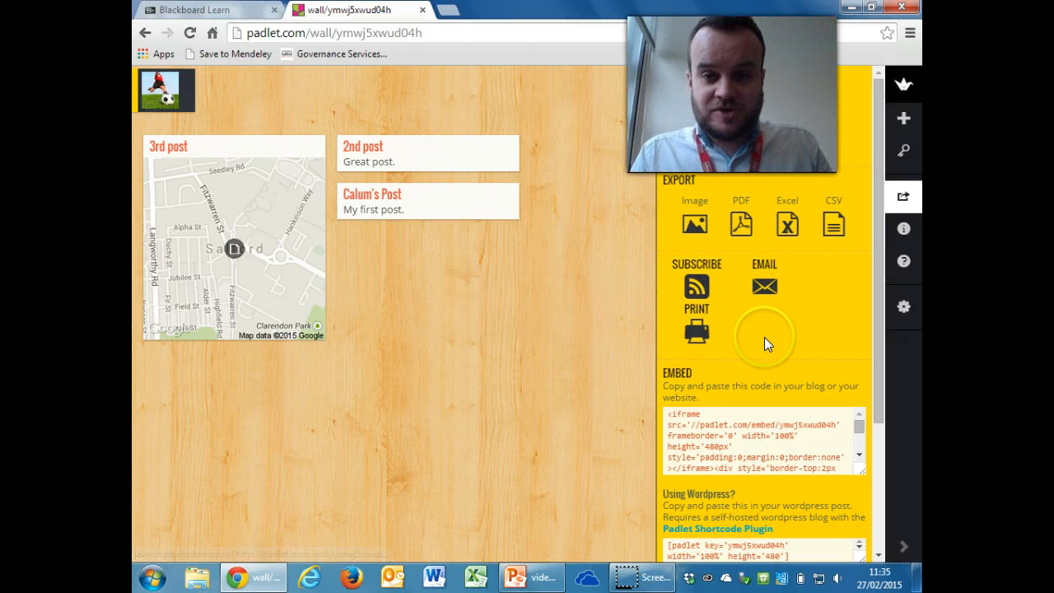
left_click(766, 286)
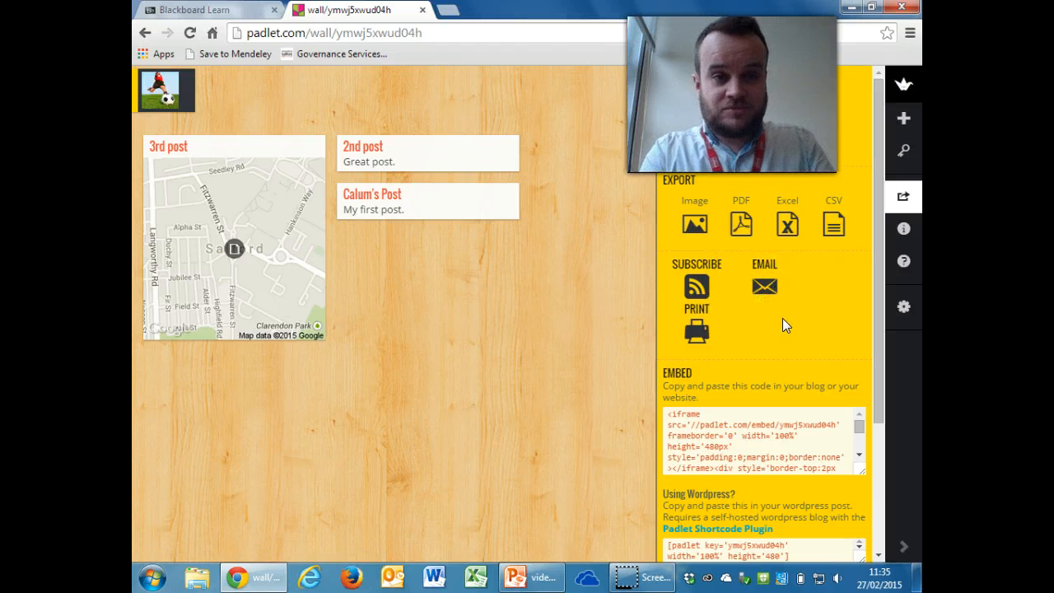
left_click(905, 117)
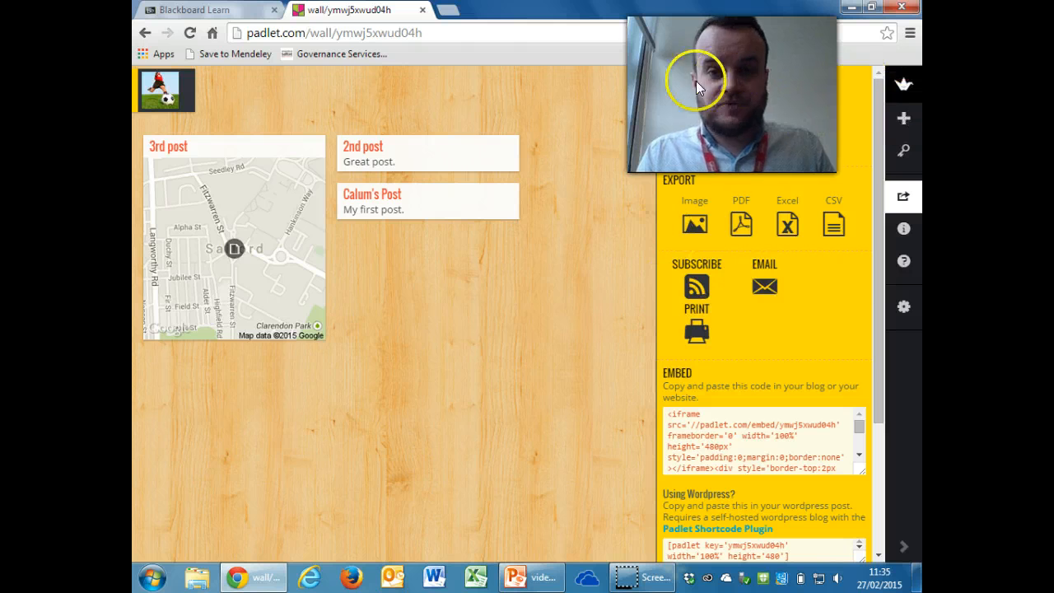
left_click(882, 305)
left_click_drag(883, 305, 885, 362)
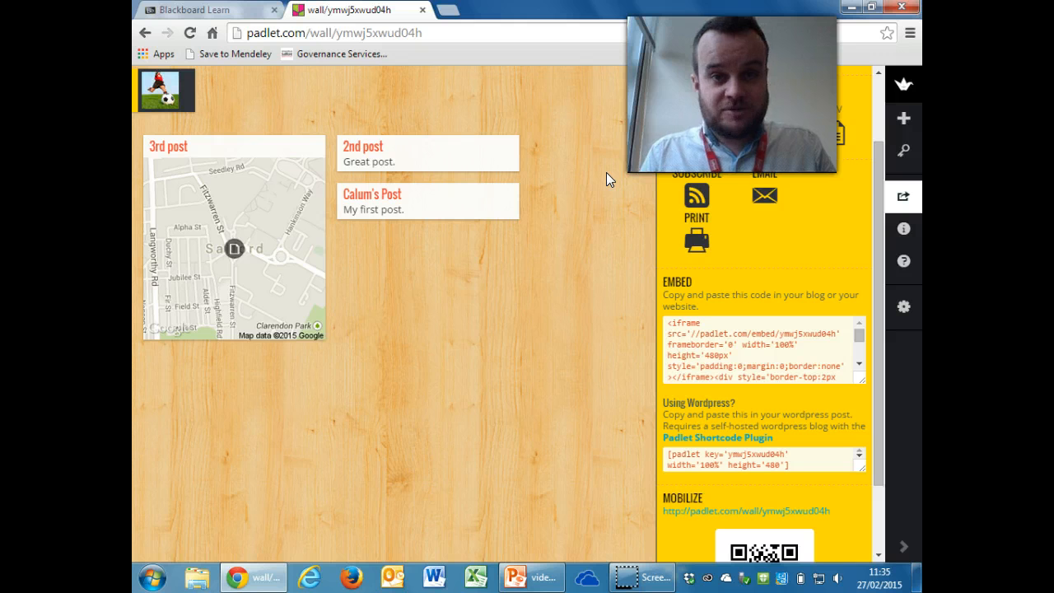
- Highlight the full iframe embed code (100% wide, 480px high) in the Embed box
left_click(699, 8)
left_click(729, 346)
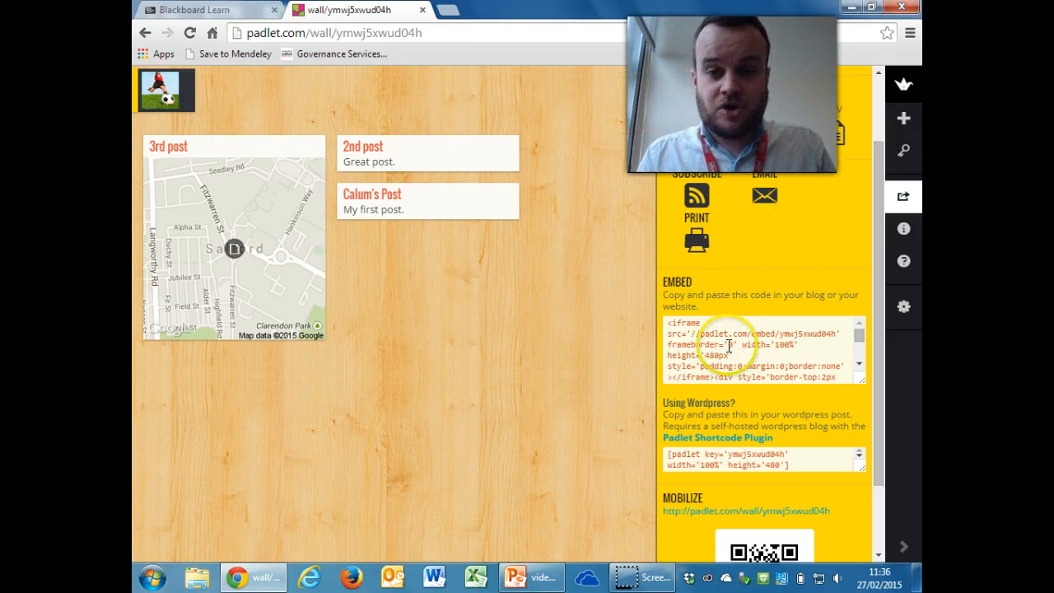
left_click(725, 345)
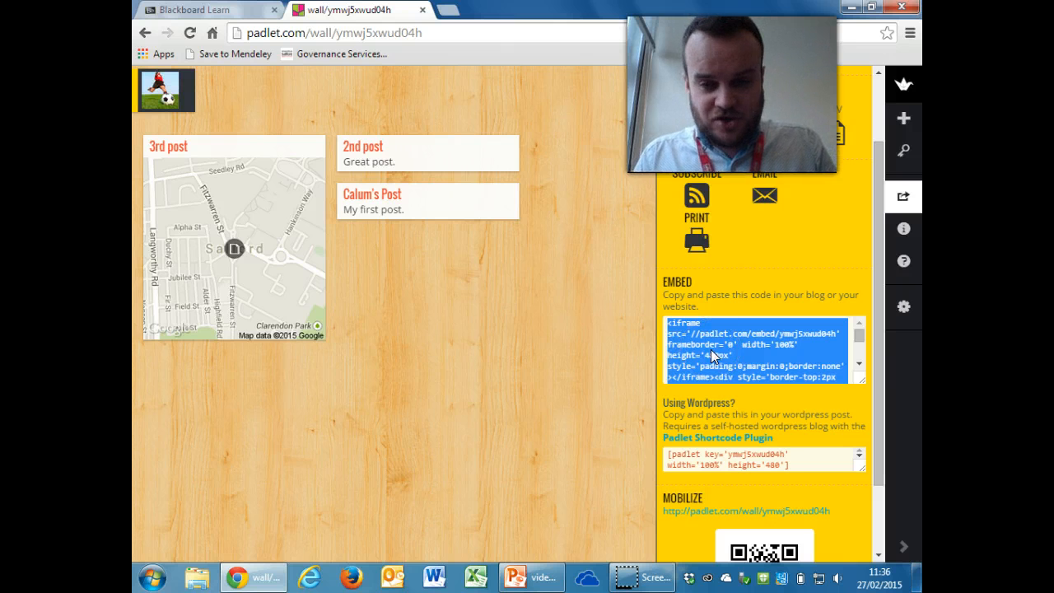
left_click(719, 350)
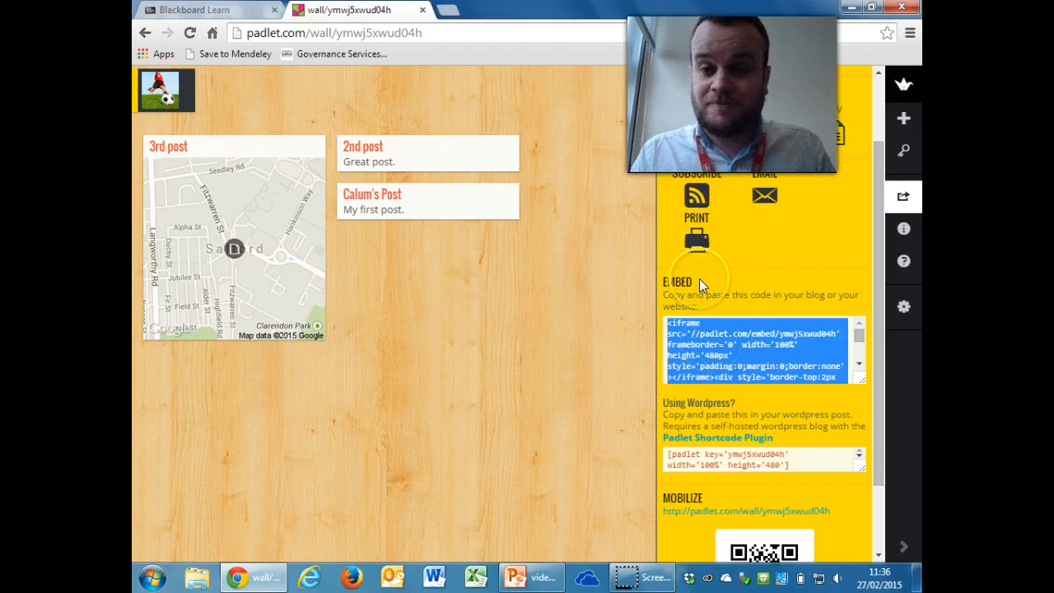
left_click(743, 286)
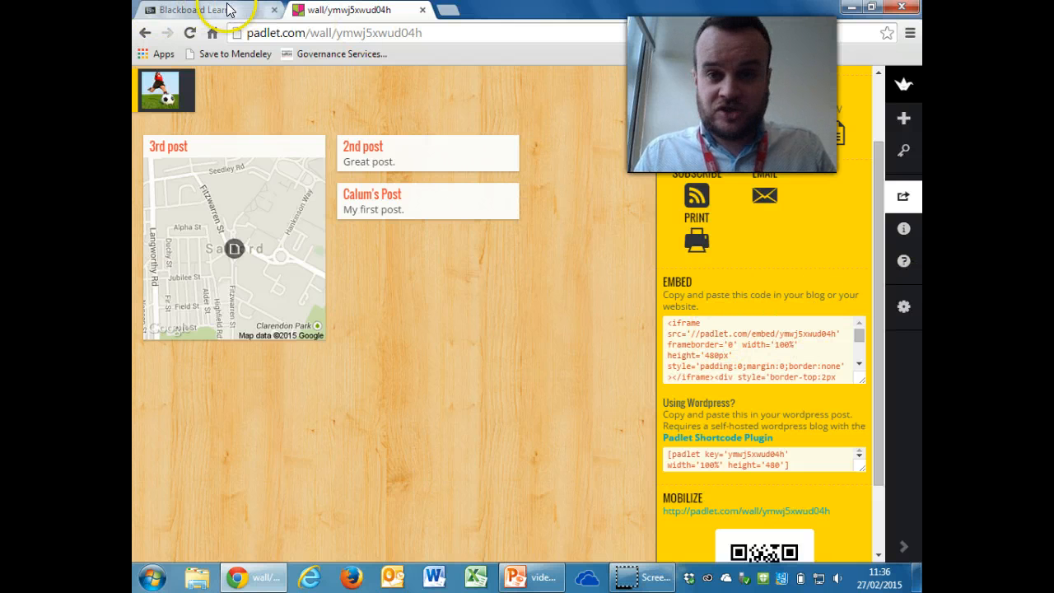
- On the Blackboard course page, start a new Item from the Build Content menu
left_click(200, 14)
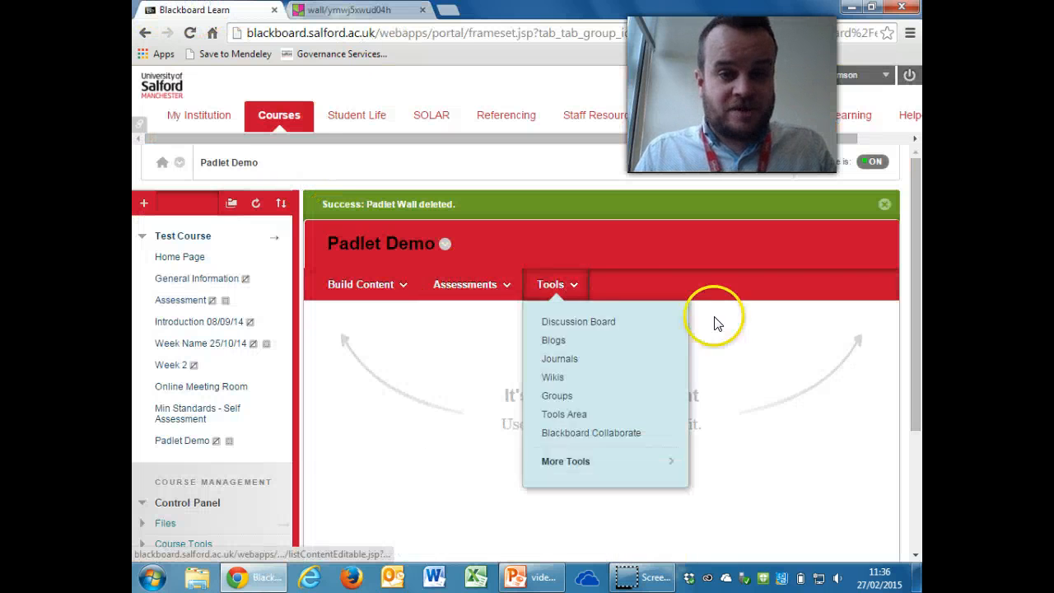
scroll(774, 384, "down", 1)
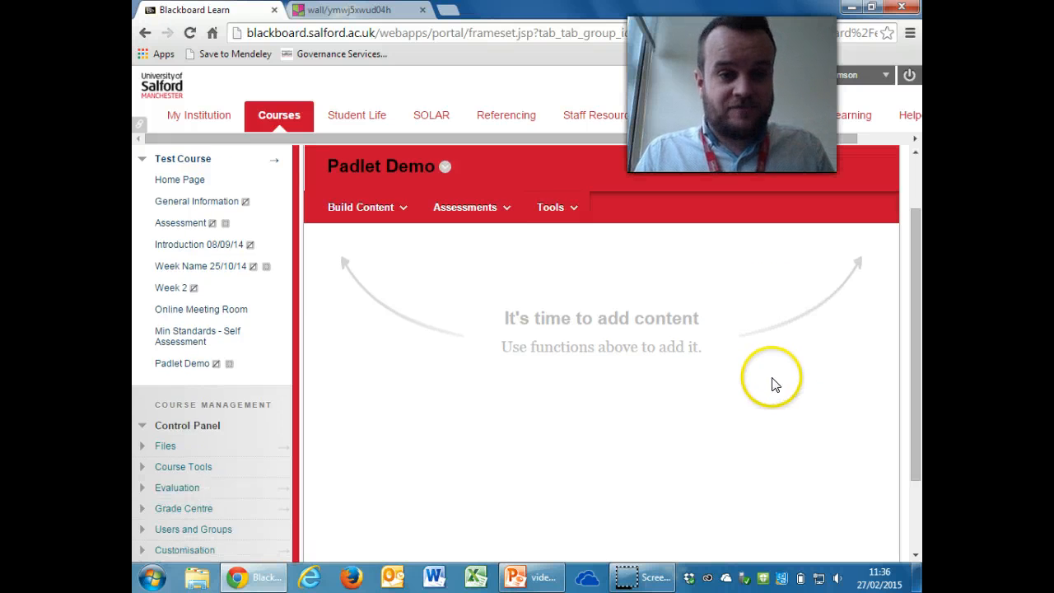
left_click(401, 213)
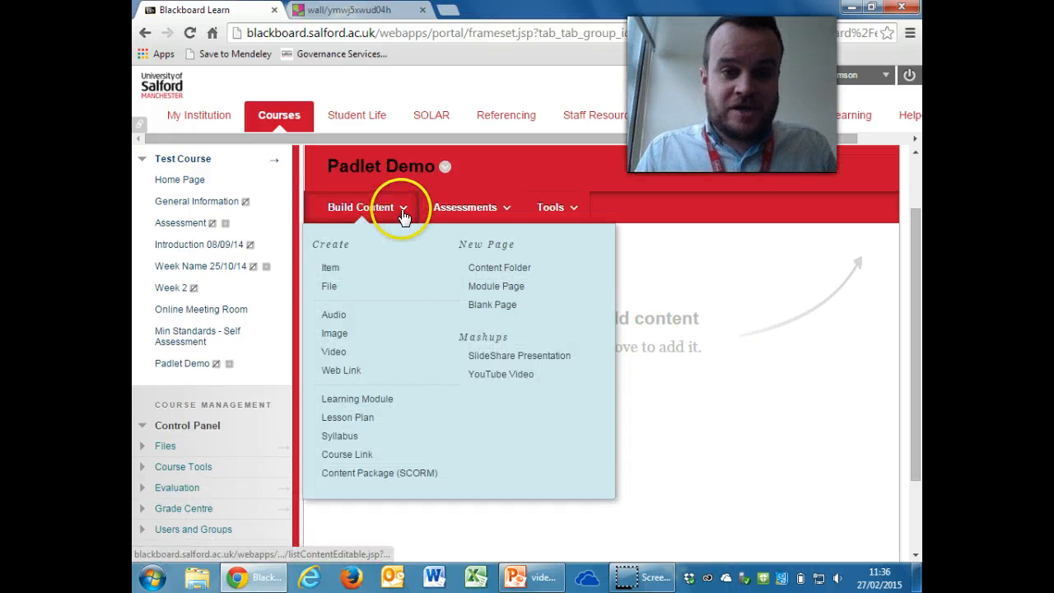
left_click(331, 270)
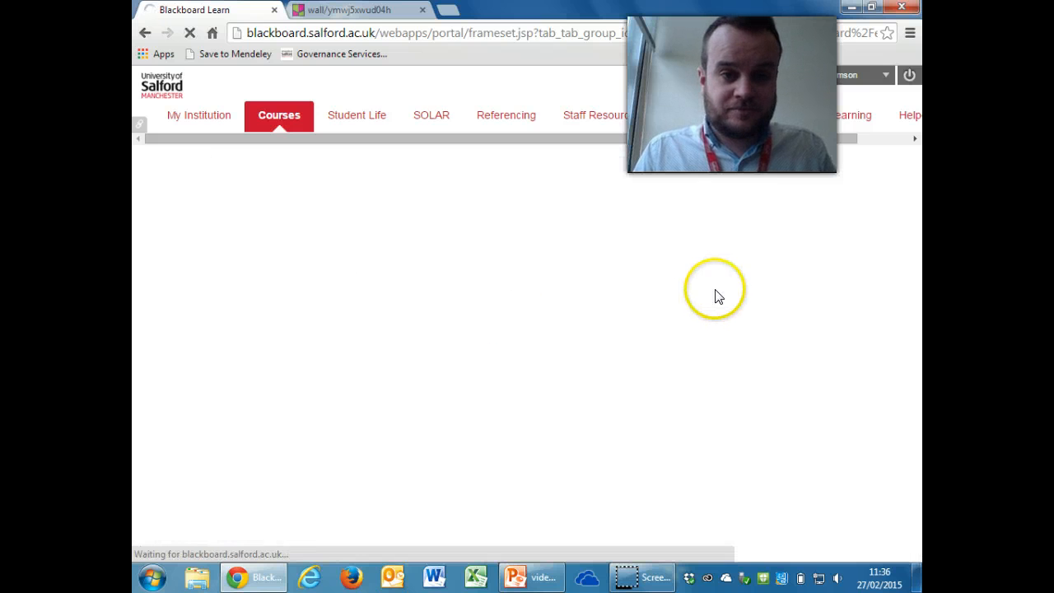
scroll(715, 295, "down", 4)
left_click(919, 466)
scroll(312, 432, "up", 2)
- Name the item 'Padlet Wall' and place the cursor in its Text editor
left_click(463, 230)
left_click(466, 231)
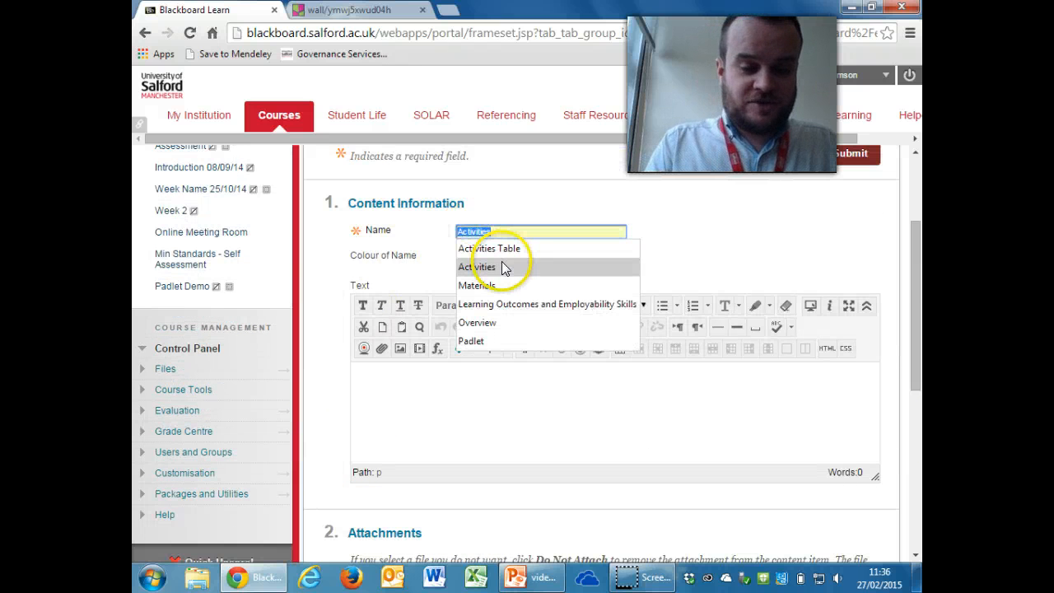
type("Padlet Wall")
left_click(553, 395)
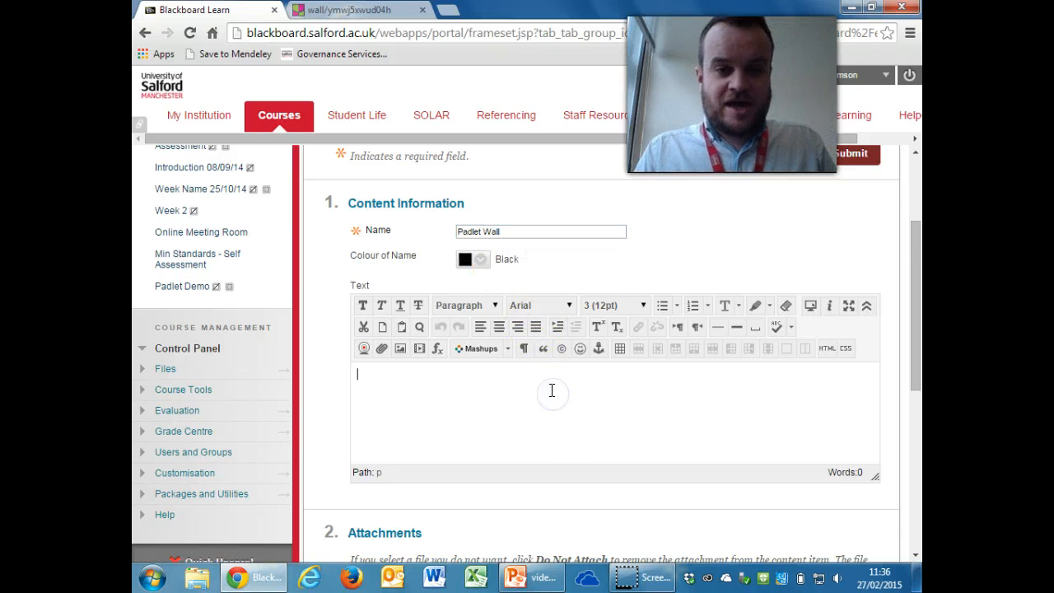
scroll(551, 390, "down", 1)
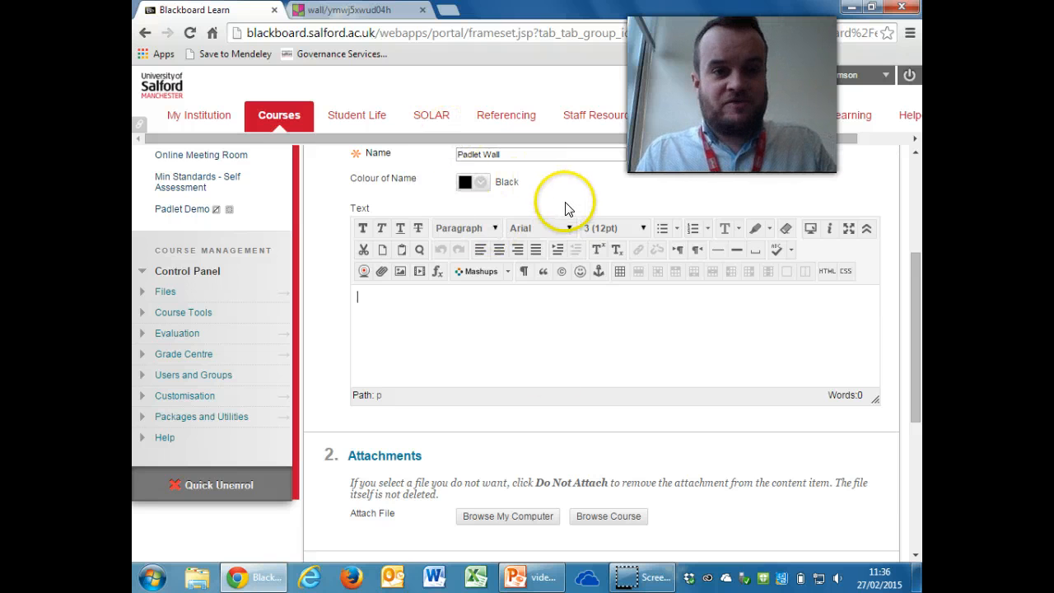
- Copy the wall's embed code in Padlet and return to the Blackboard item editor
left_click(349, 11)
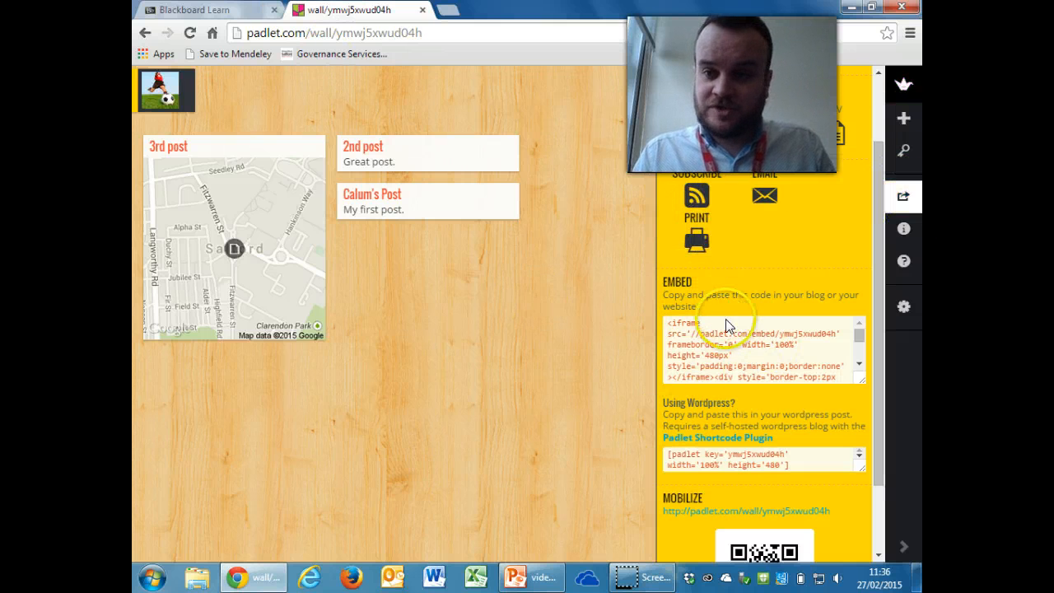
left_click(709, 336)
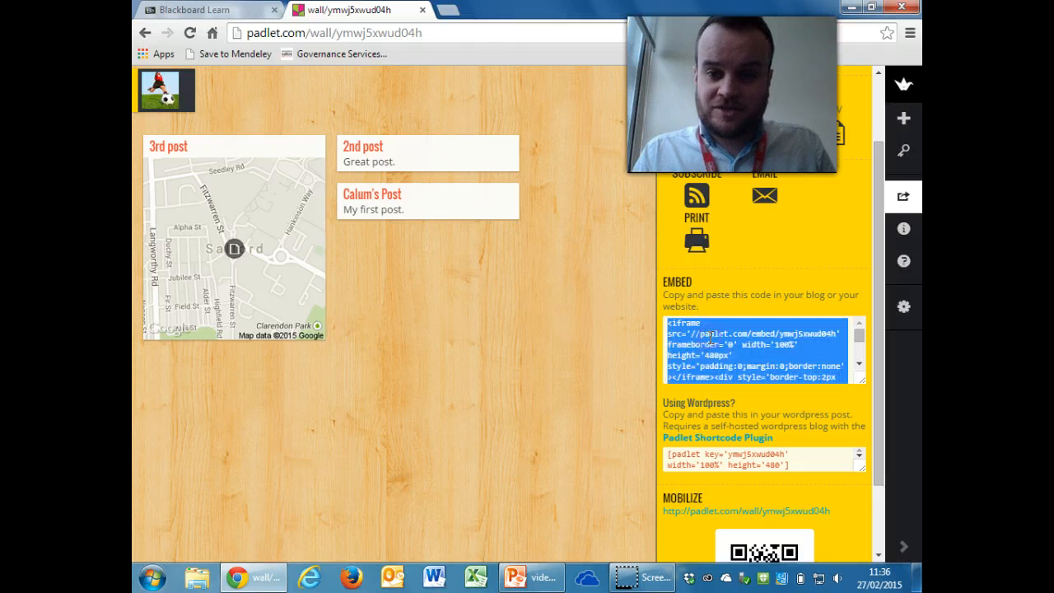
right_click(708, 341)
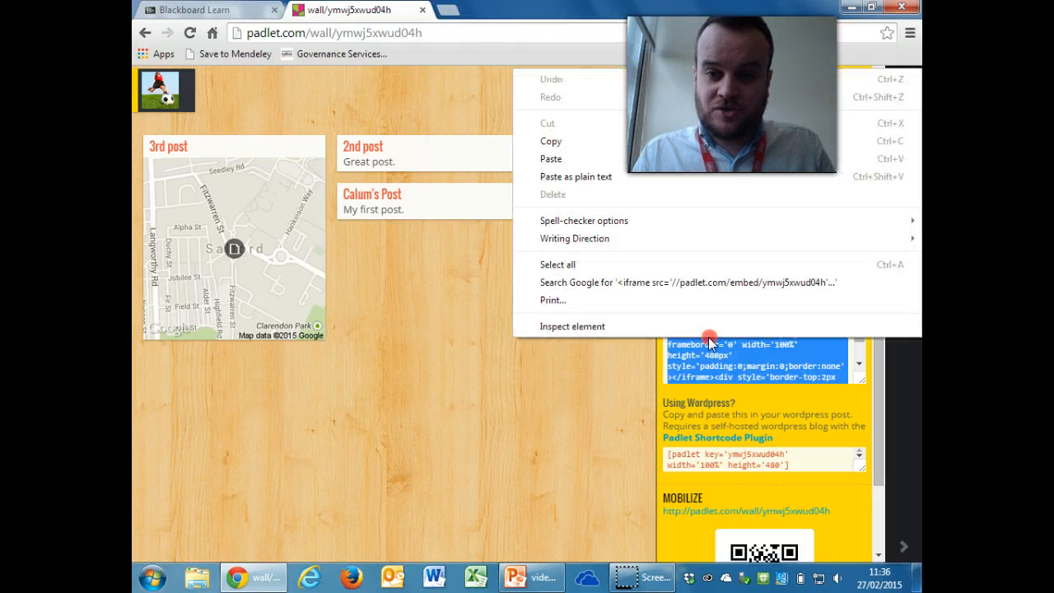
left_click(591, 142)
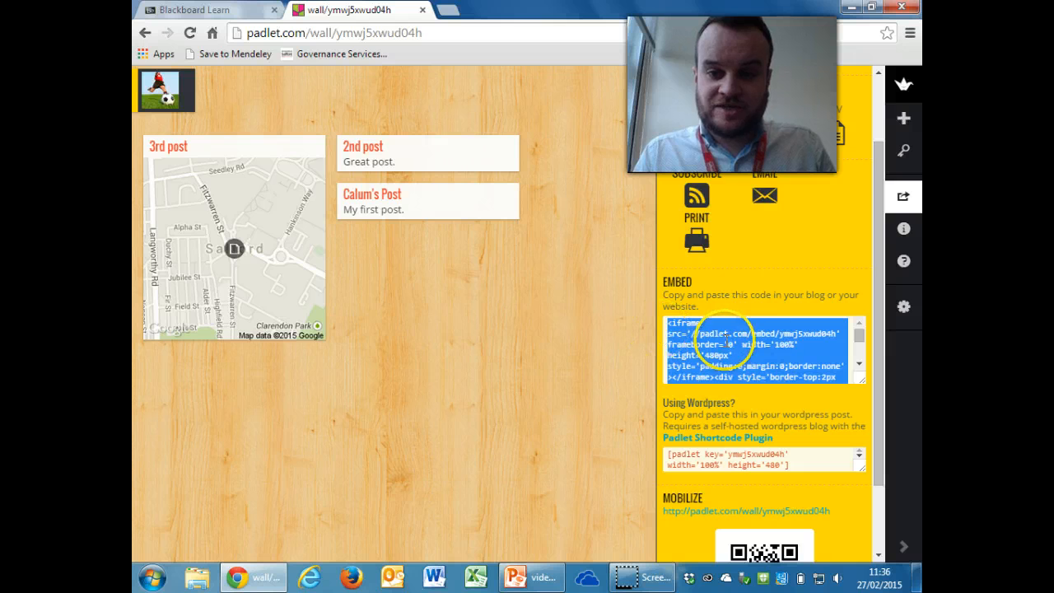
left_click(198, 11)
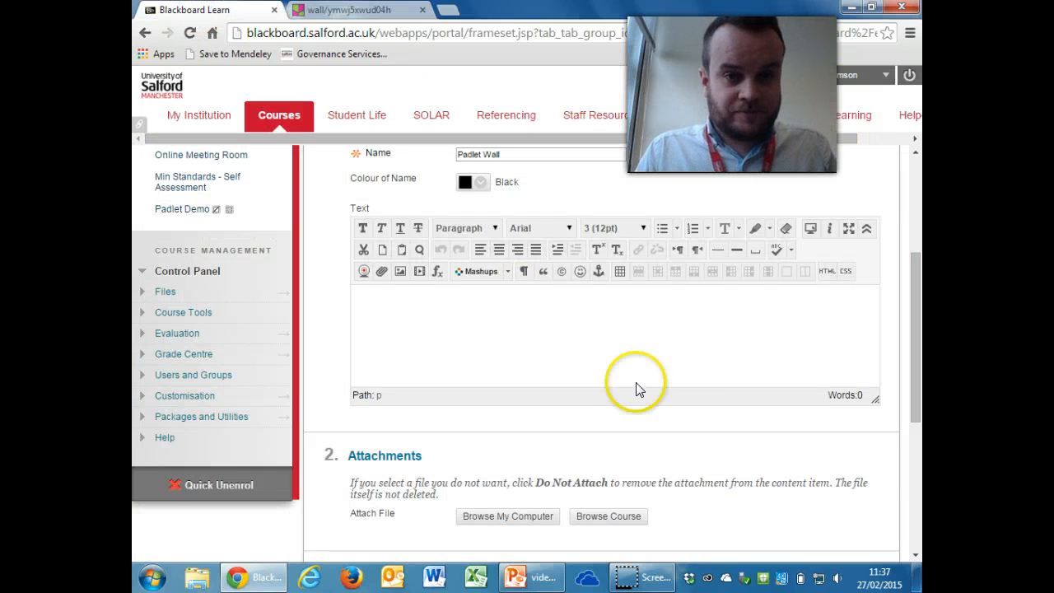
- Paste the Padlet embed code into the item text's HTML view and apply it with Update
left_click(700, 363)
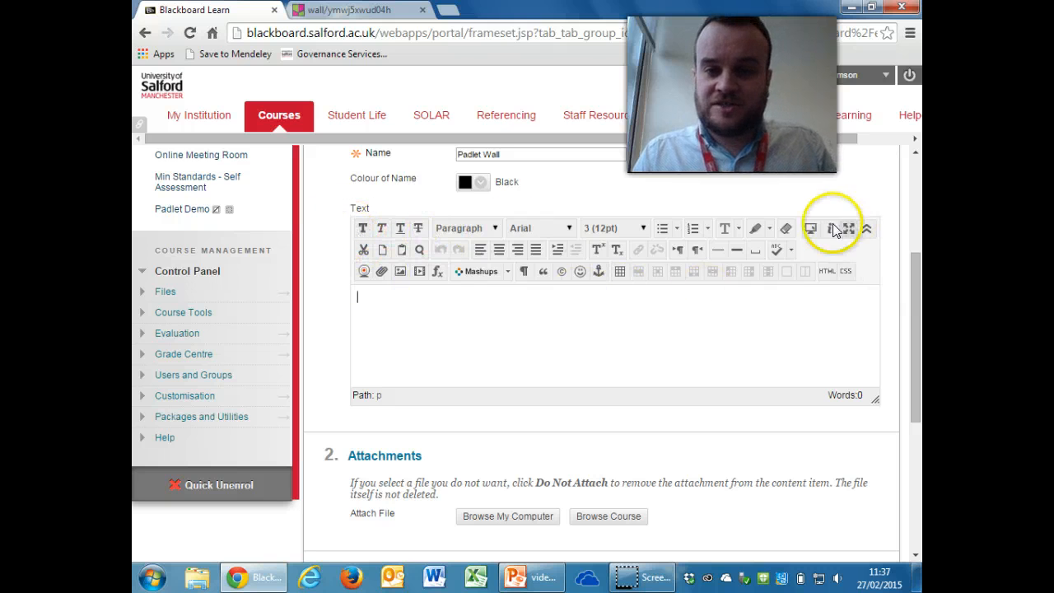
left_click(825, 272)
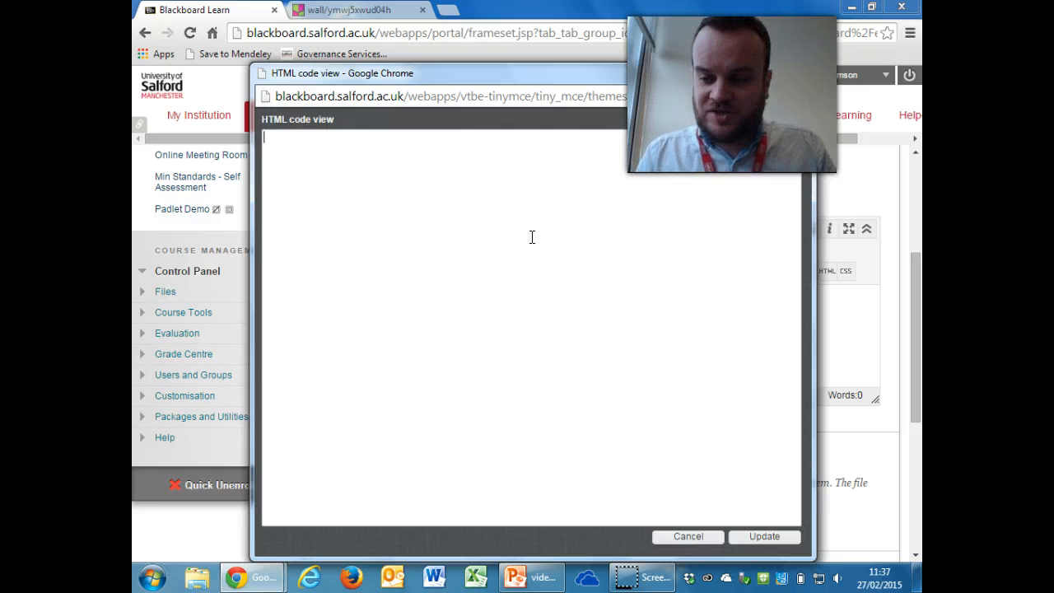
right_click(335, 173)
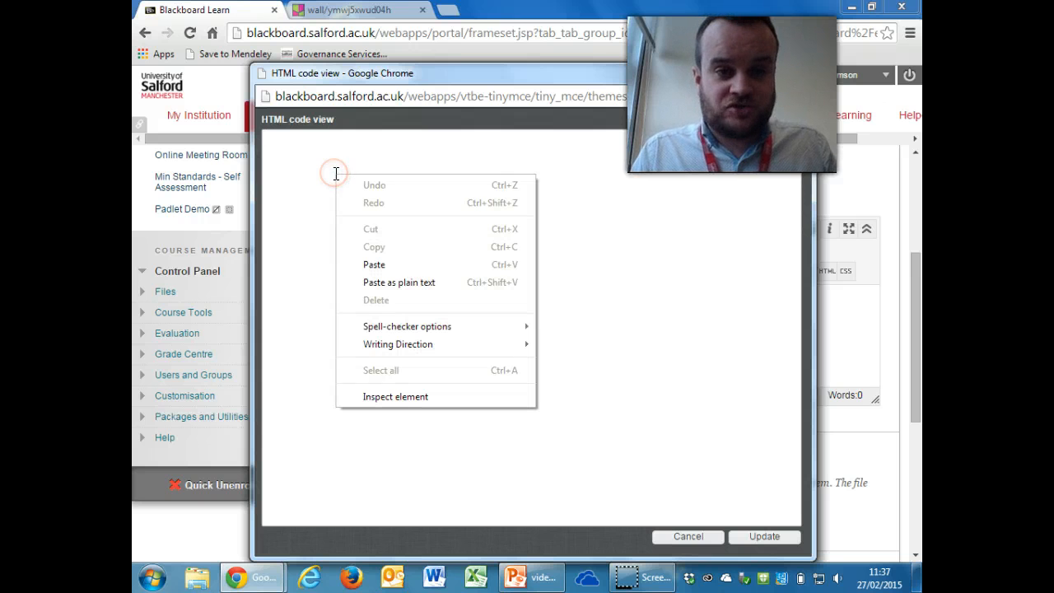
left_click(385, 264)
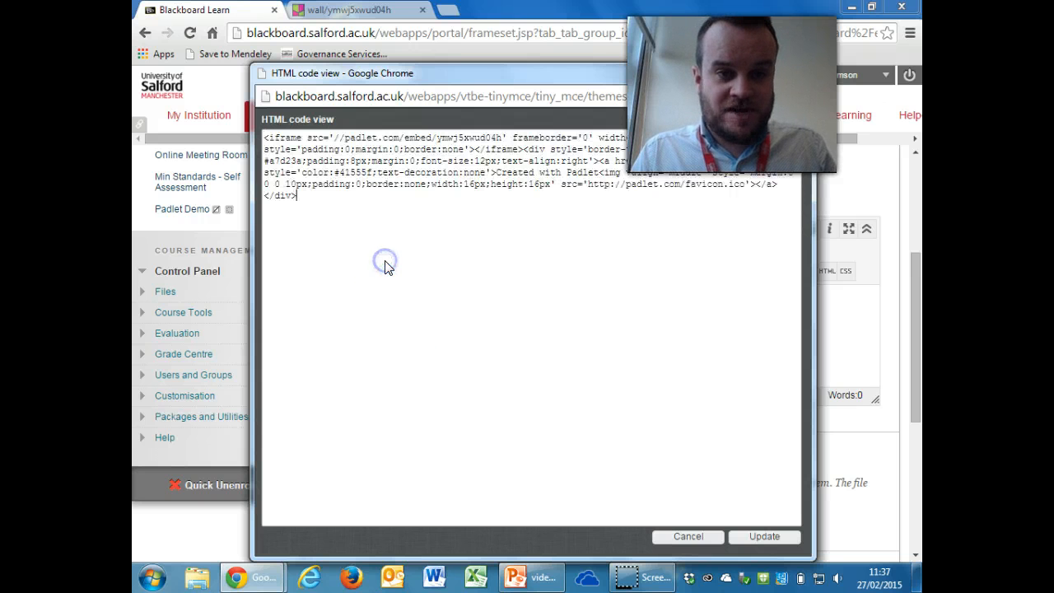
left_click(764, 537)
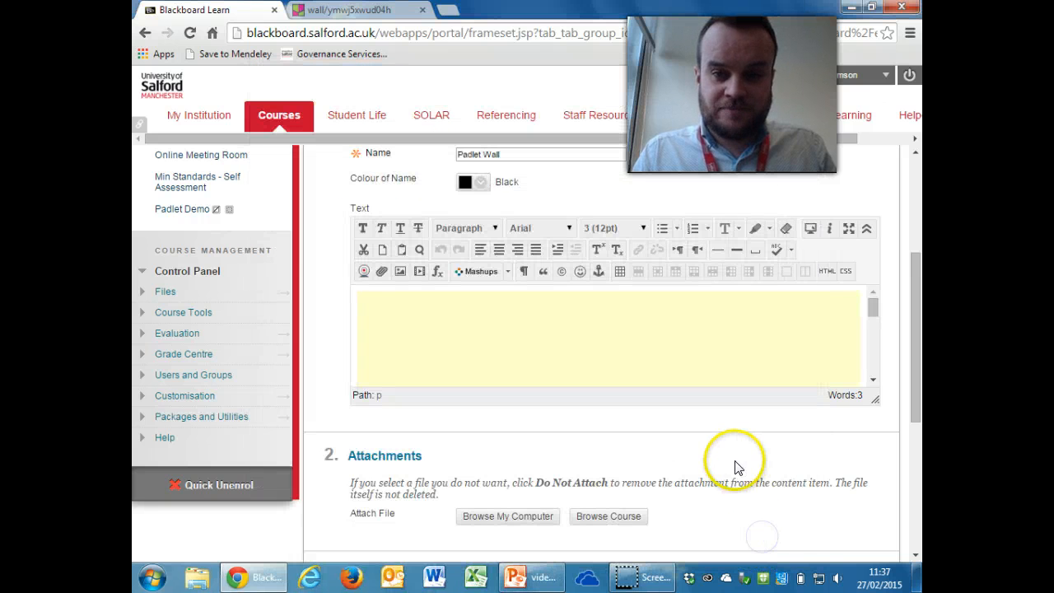
left_click_drag(914, 318, 920, 461)
- Submit the Padlet Wall item and compare the embedded wall with the original on padlet.com
left_click(851, 520)
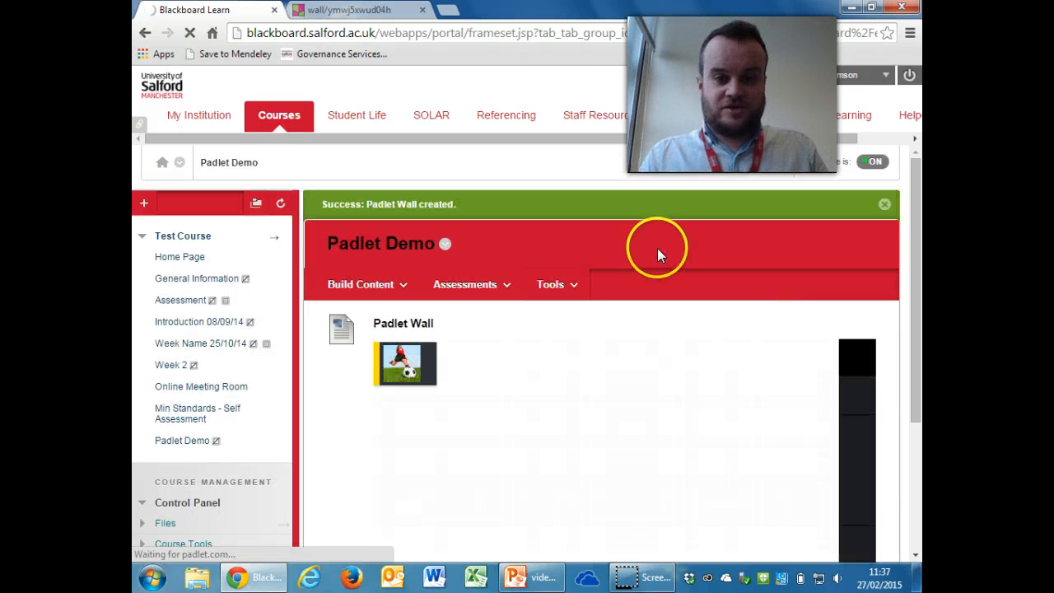
left_click_drag(920, 290, 919, 447)
left_click(338, 10)
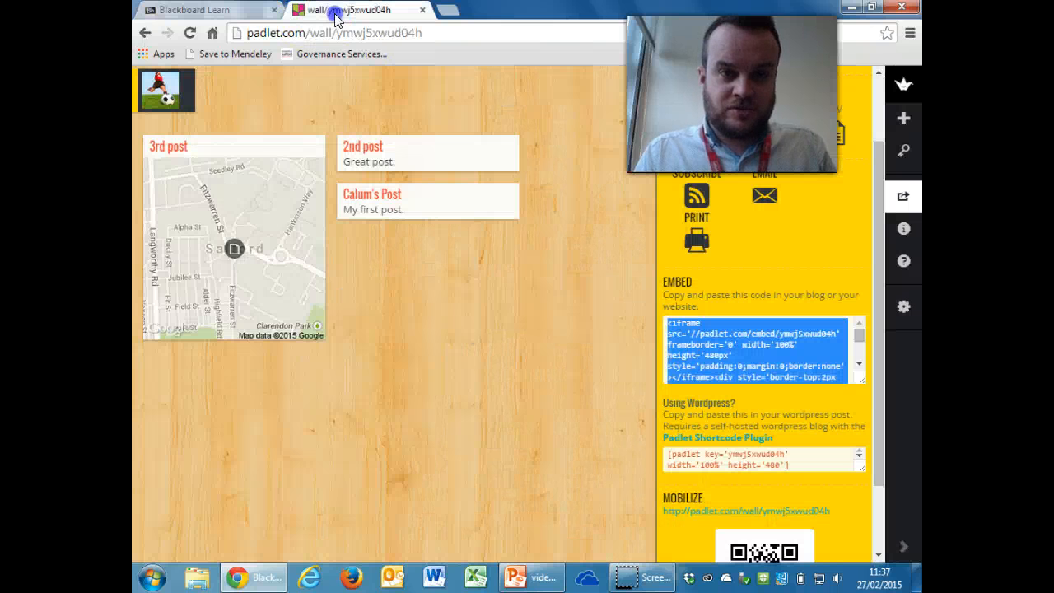
left_click(185, 10)
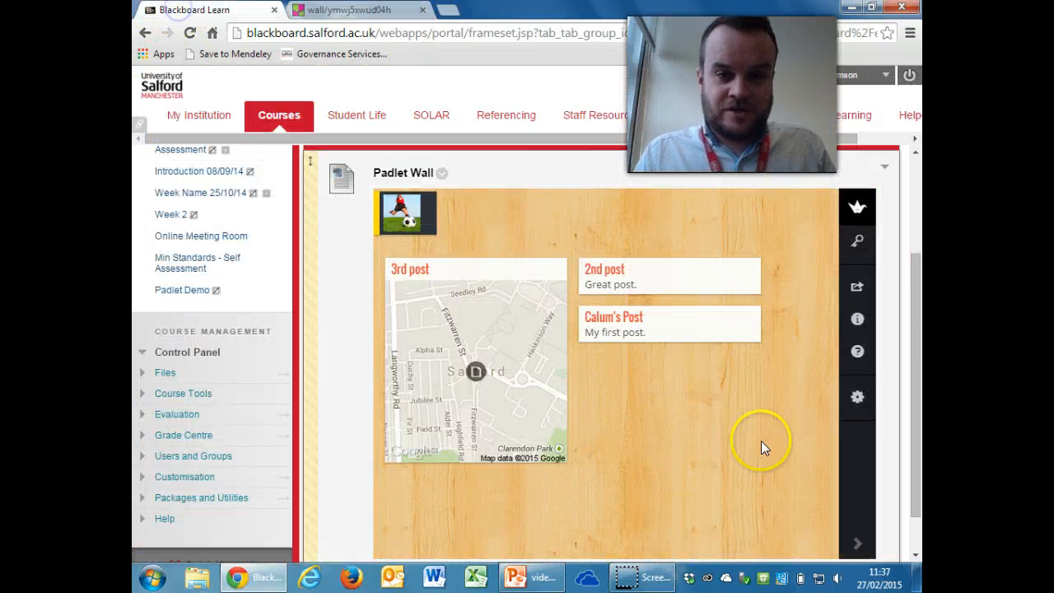
mouse_move(915, 322)
left_mouse_down()
mouse_move(913, 442)
mouse_move(911, 337)
left_mouse_up()
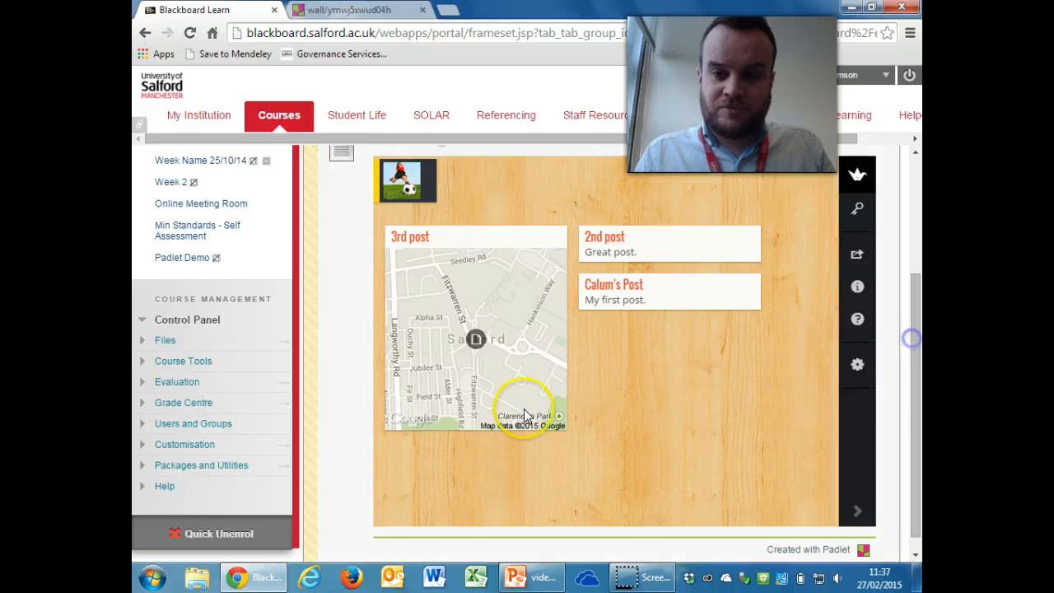
- Try the embedded wall: discard an empty new post, then open and edit the 2nd post without changes
double_click(649, 362)
left_click(630, 459)
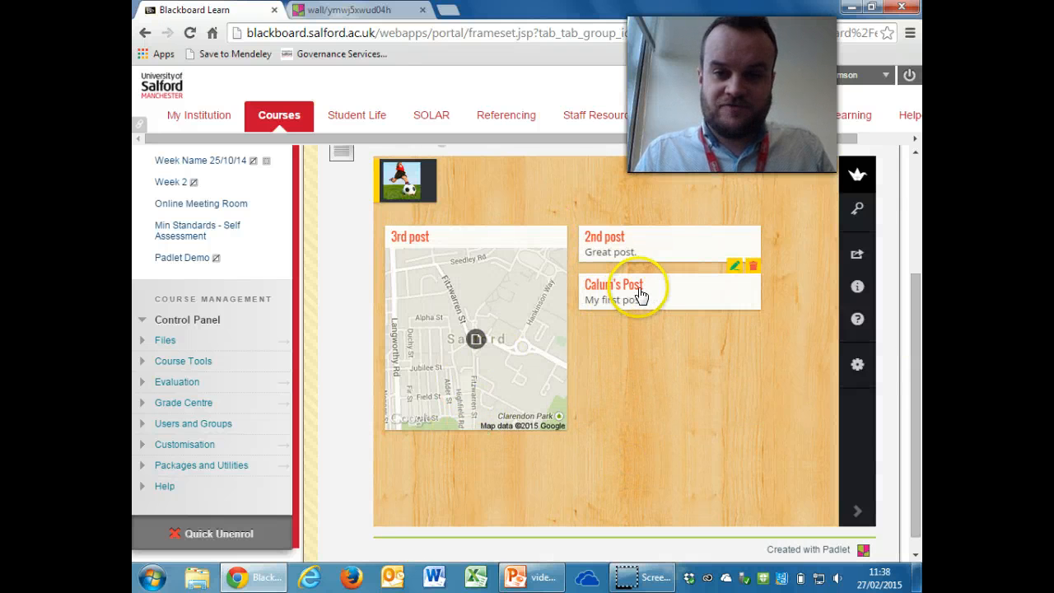
left_click(665, 254)
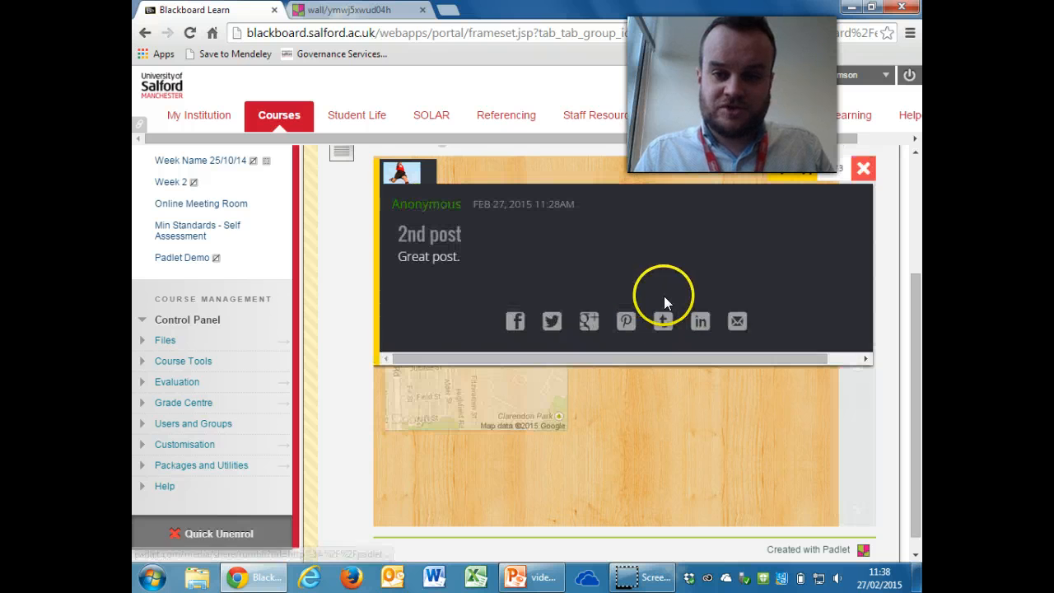
left_click(664, 418)
left_click(732, 217)
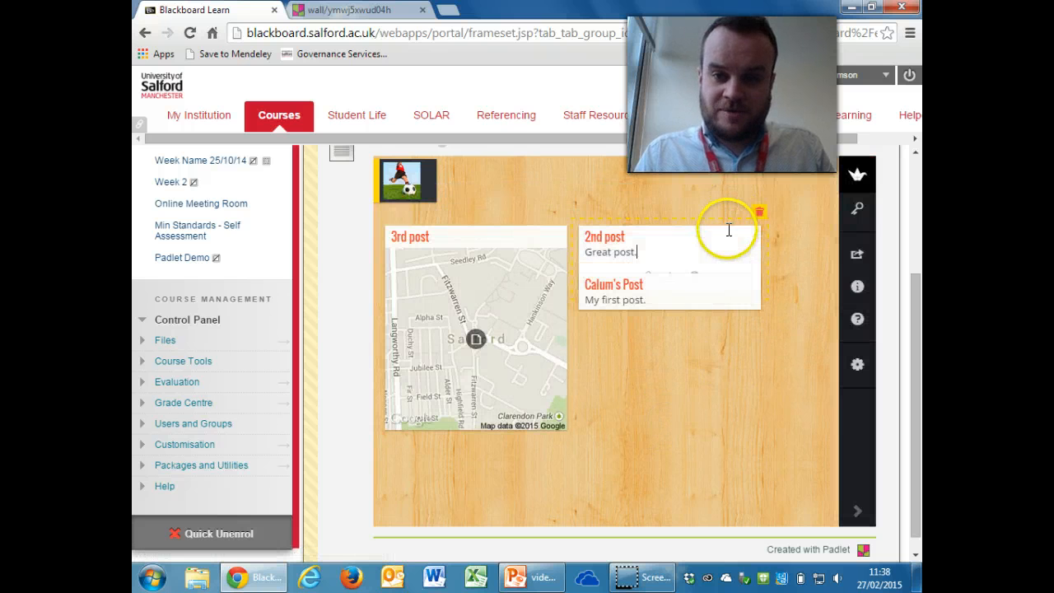
triple_click(639, 252)
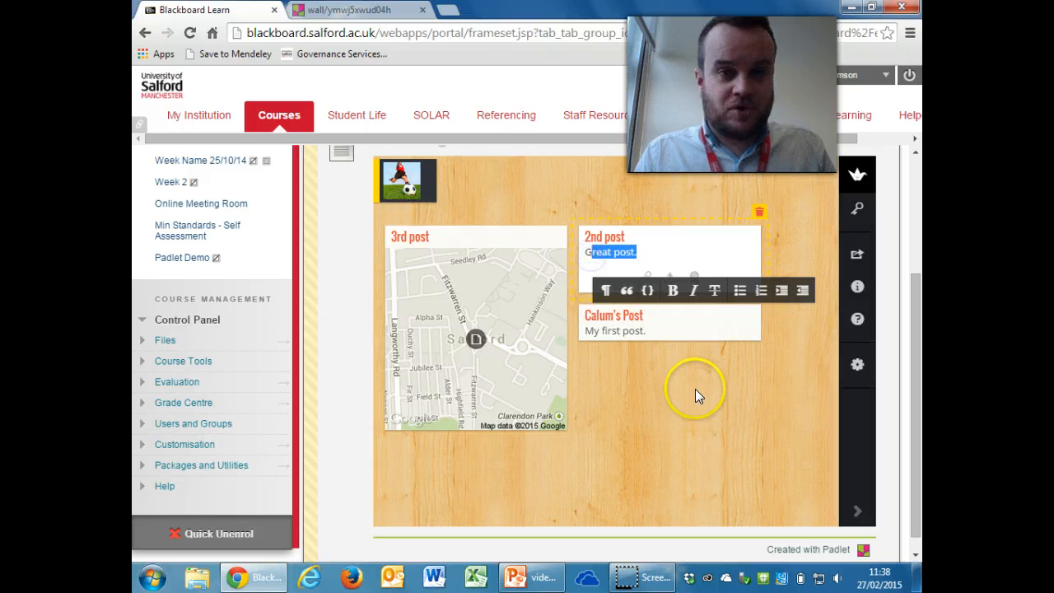
left_click(692, 407)
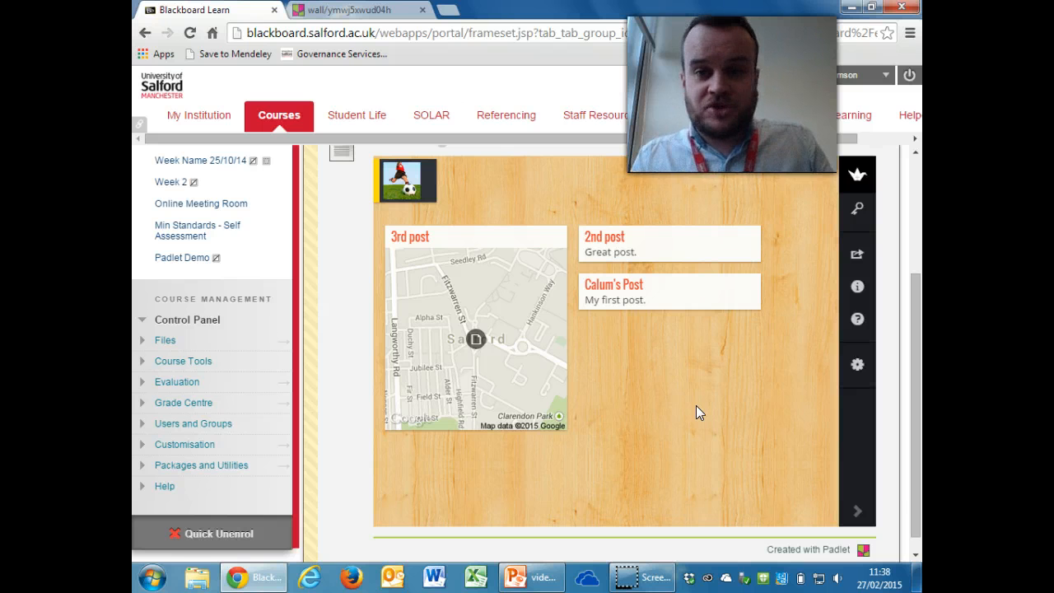
- Post 'Blackboard Post' with body 'This is a post from within blackboard.' on the embedded wall
double_click(655, 409)
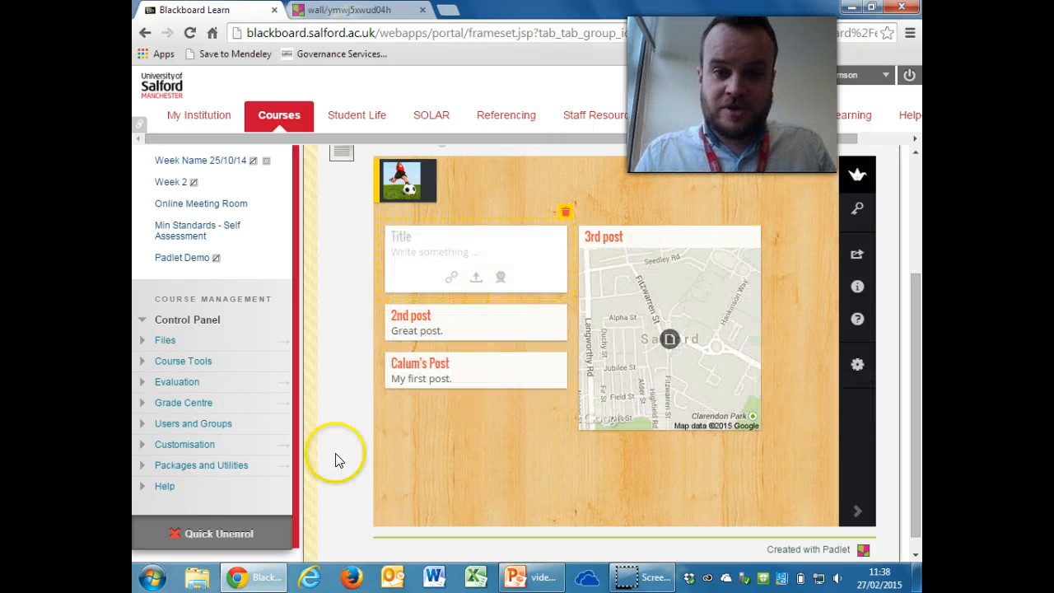
left_click(399, 237)
left_click(451, 240)
left_click(507, 233)
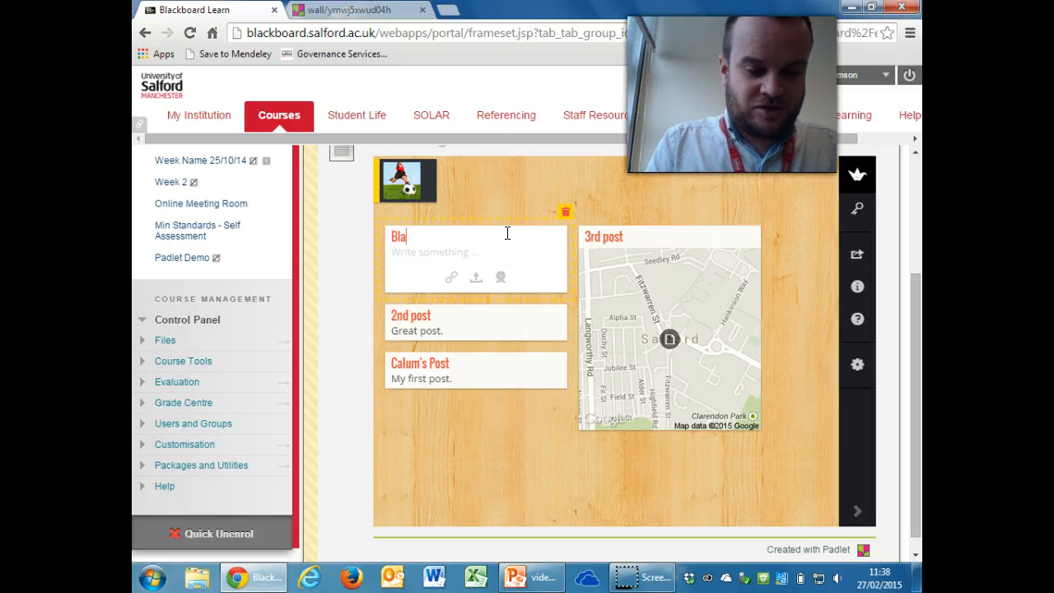
type("Blackboard ")
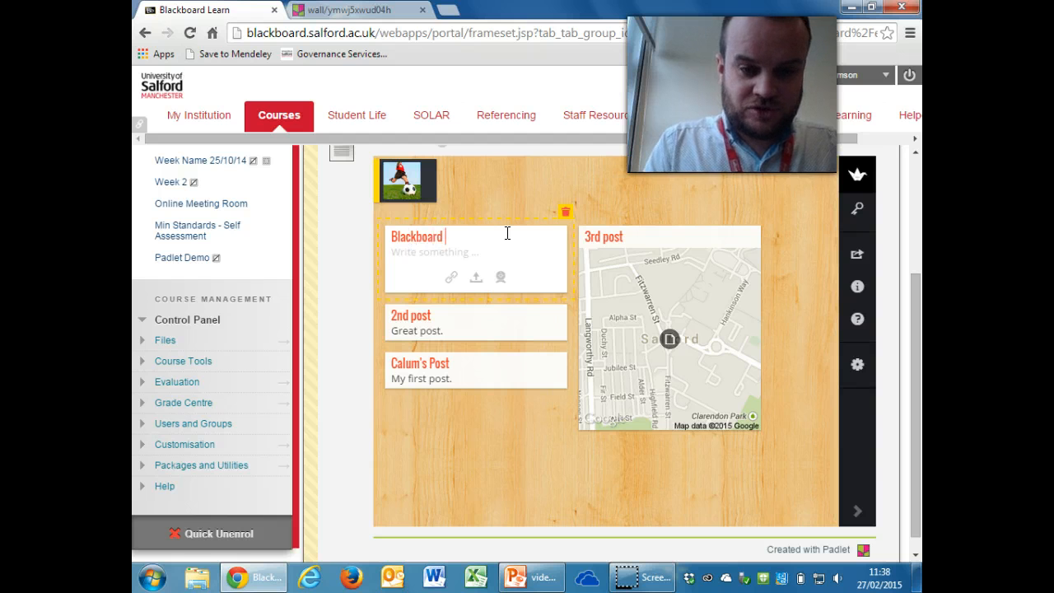
type("Post")
left_click(414, 250)
type("This")
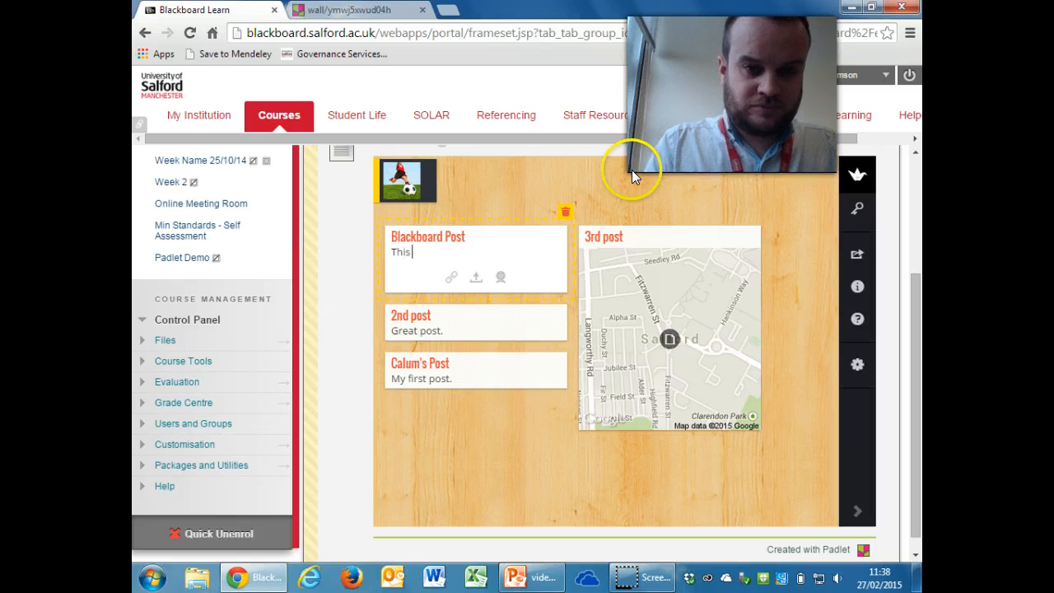
type(" is a post from wi")
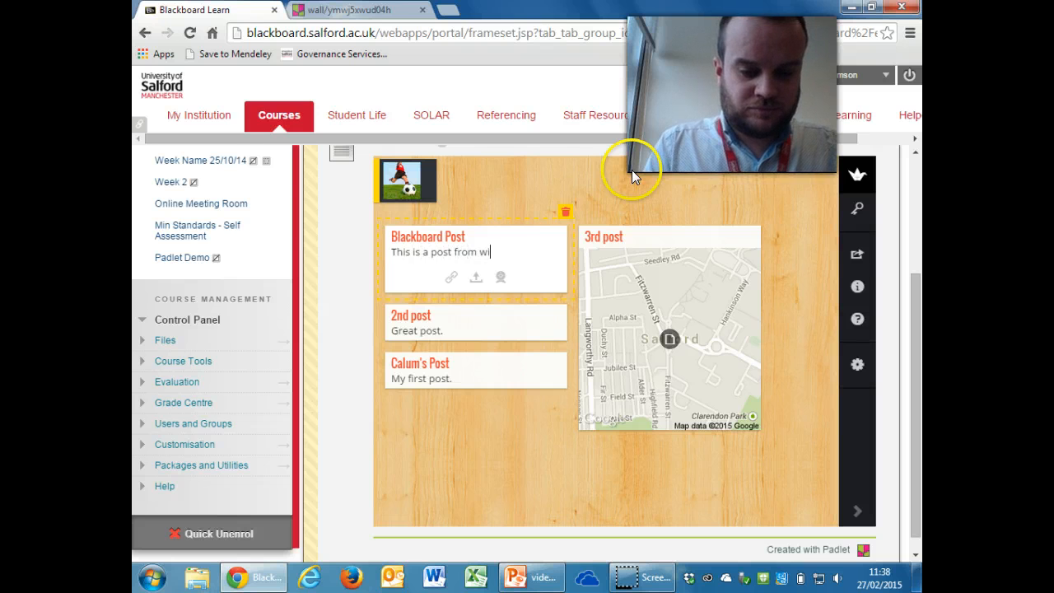
type("thin black")
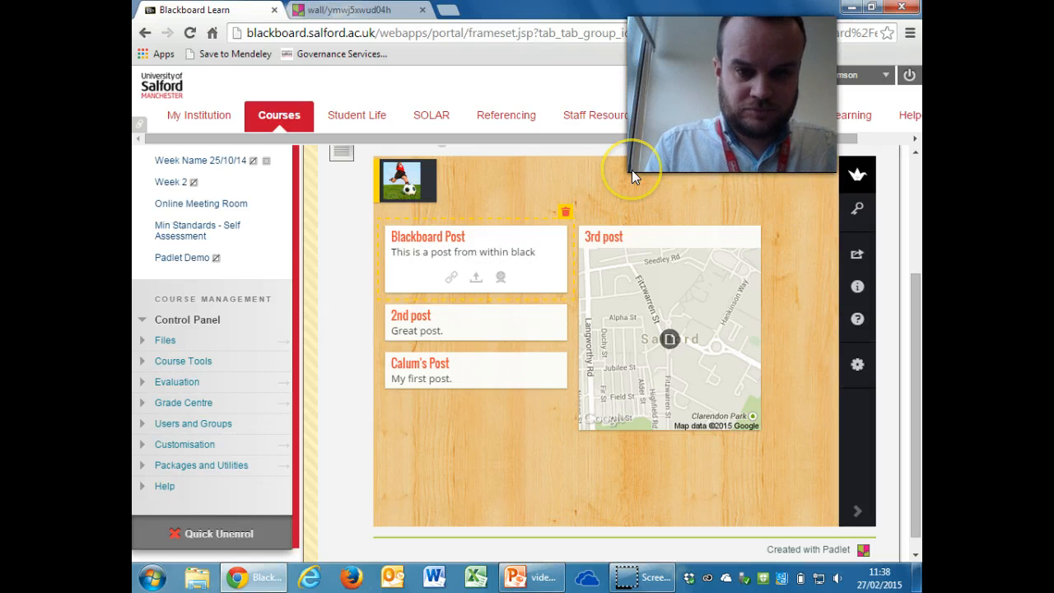
type("board.")
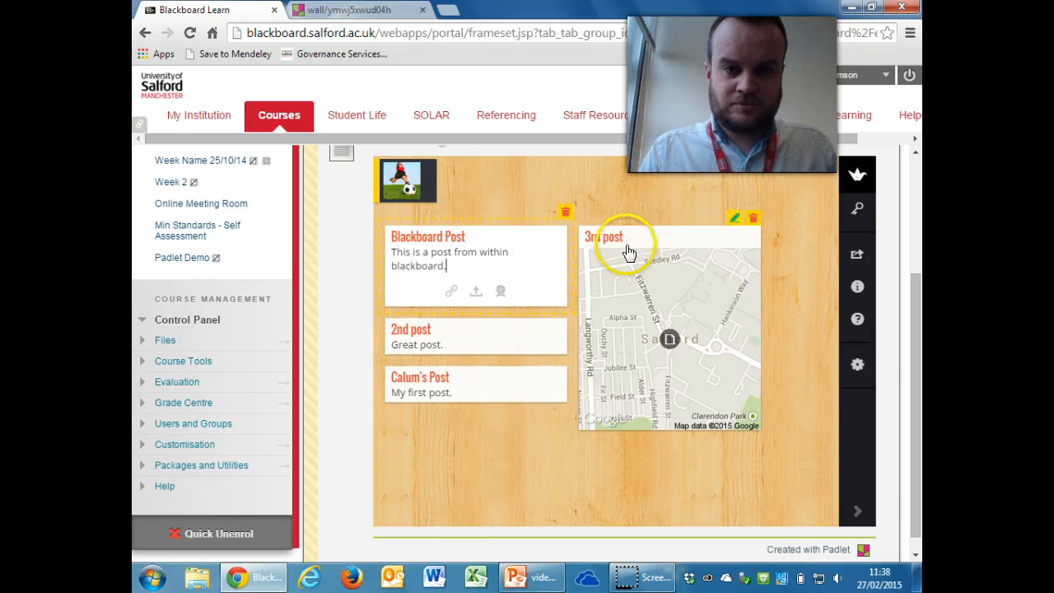
left_click(453, 446)
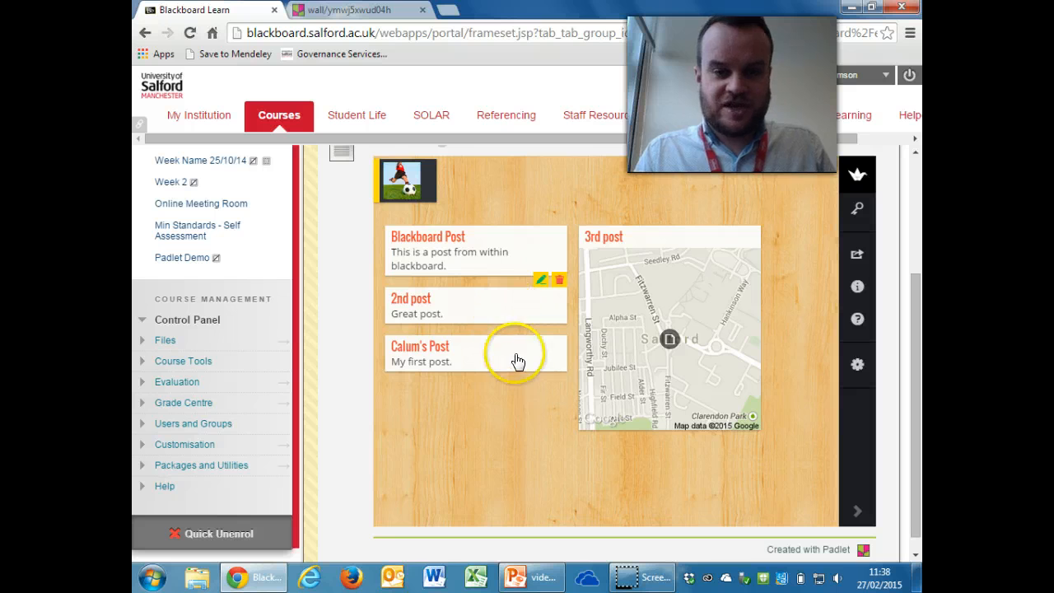
left_click(328, 13)
- Close the Share panel, set the wall's layout to Freeform, and view the result in Blackboard
left_click(483, 442)
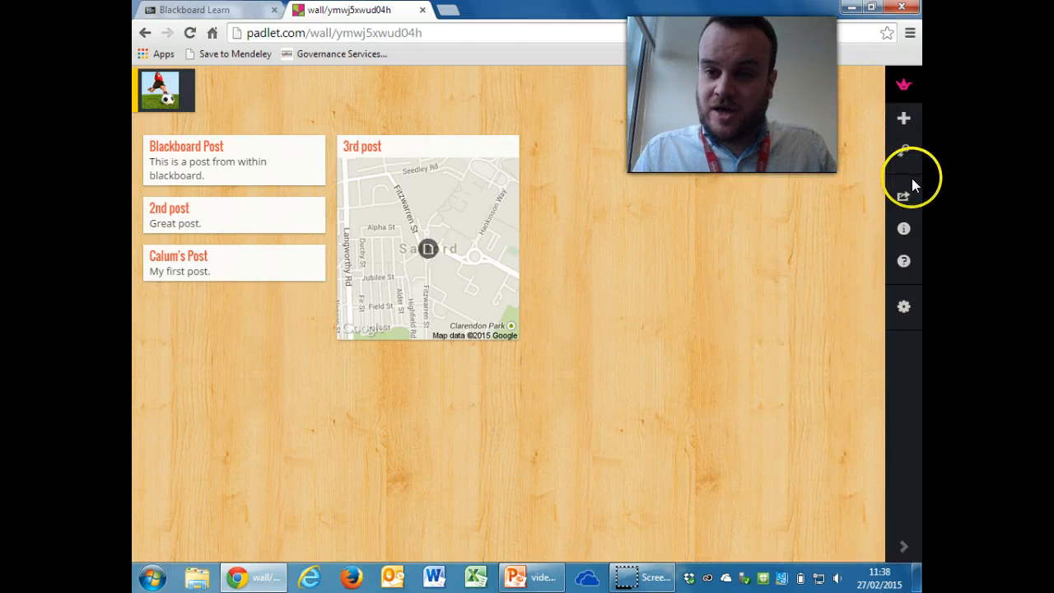
left_click(900, 306)
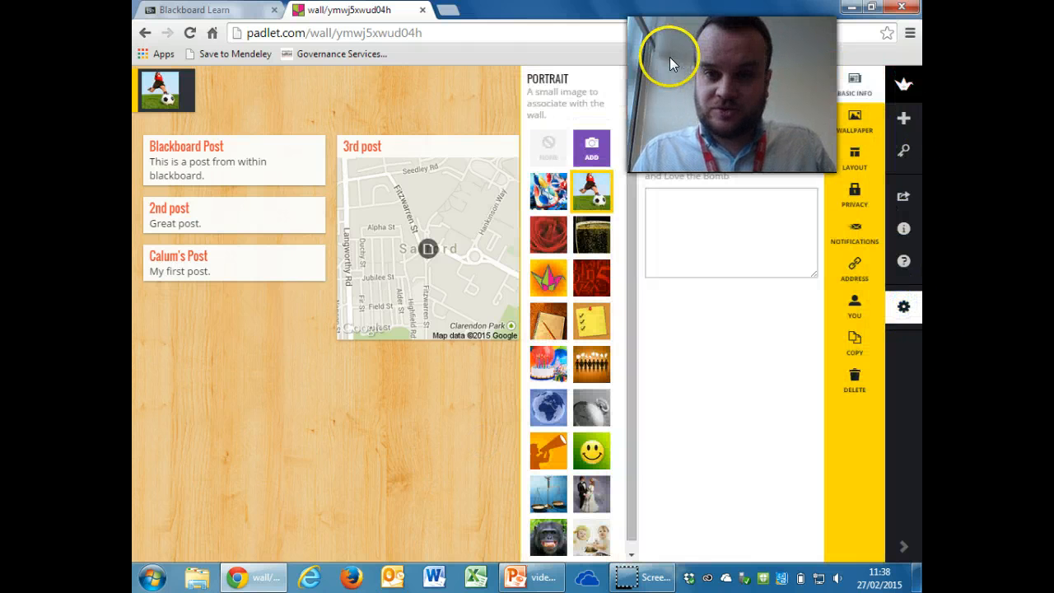
left_click(865, 165)
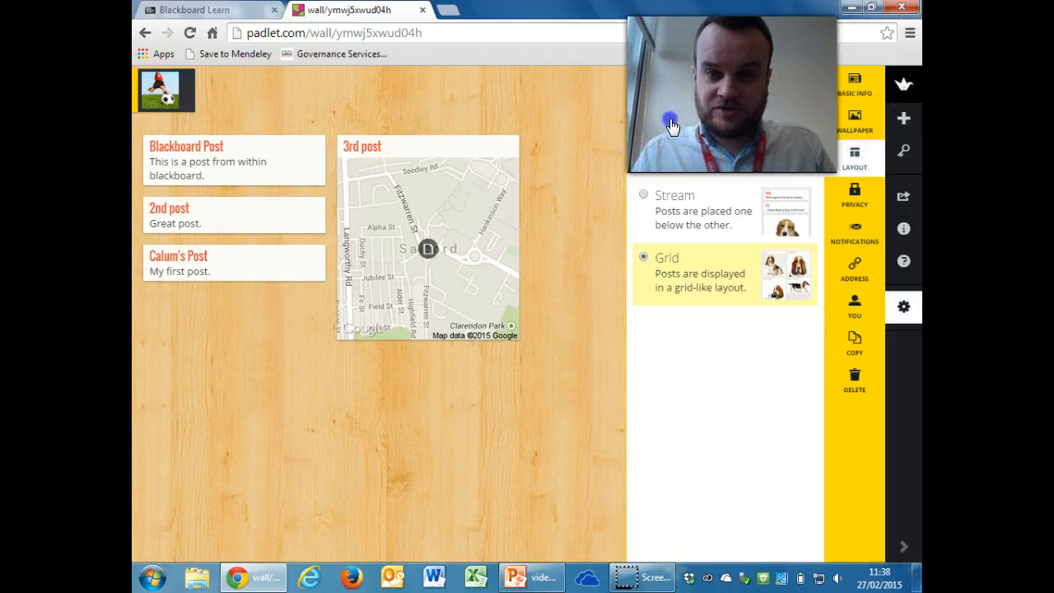
left_click(647, 134)
left_click(196, 12)
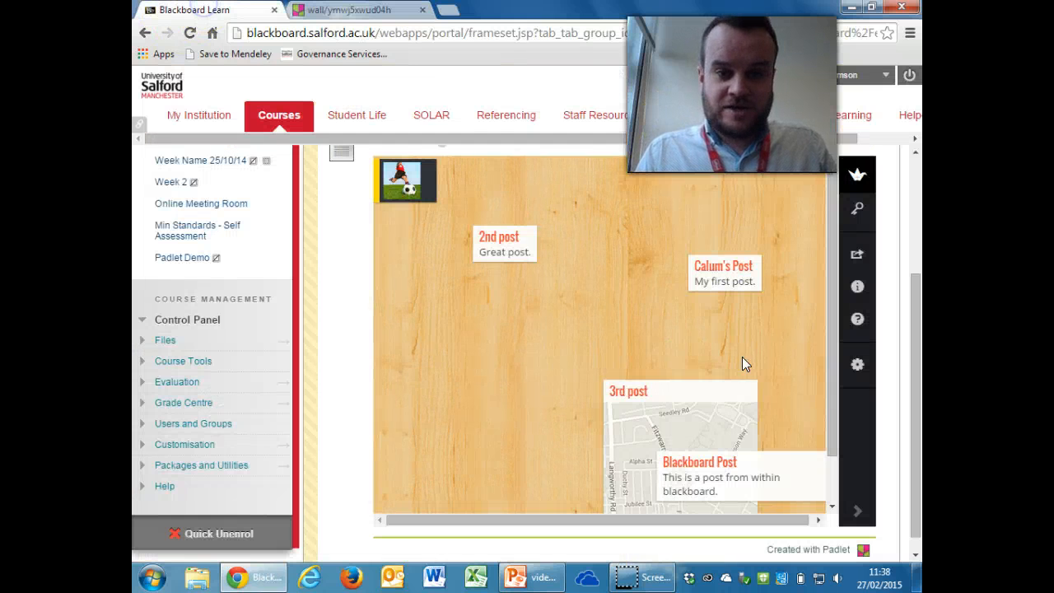